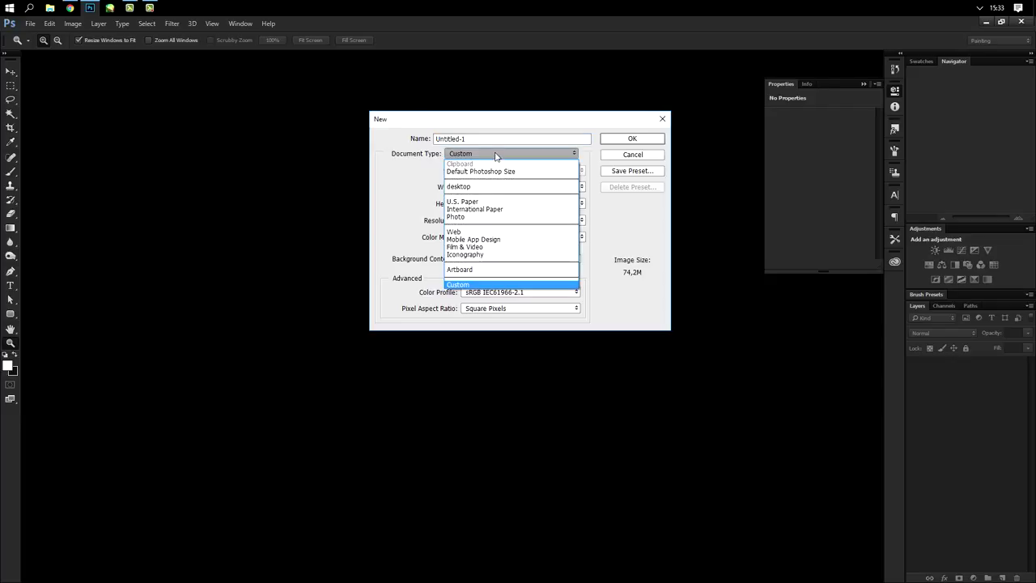
Step: Create a new A4 document from the International Paper preset and add an empty layer above the background
{"action": "left_click", "coordinate": [494, 204]}
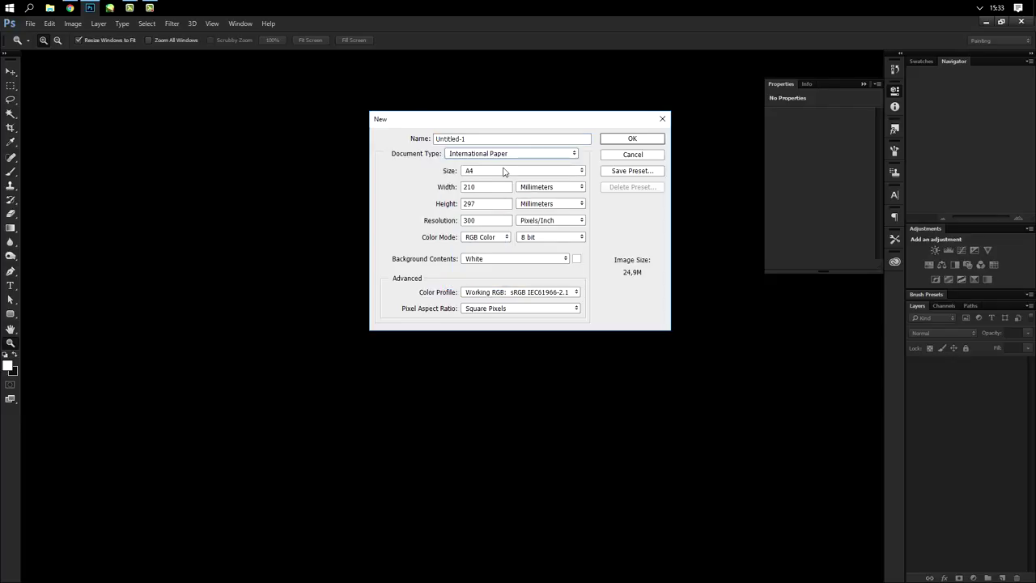
{"action": "left_click", "coordinate": [652, 139]}
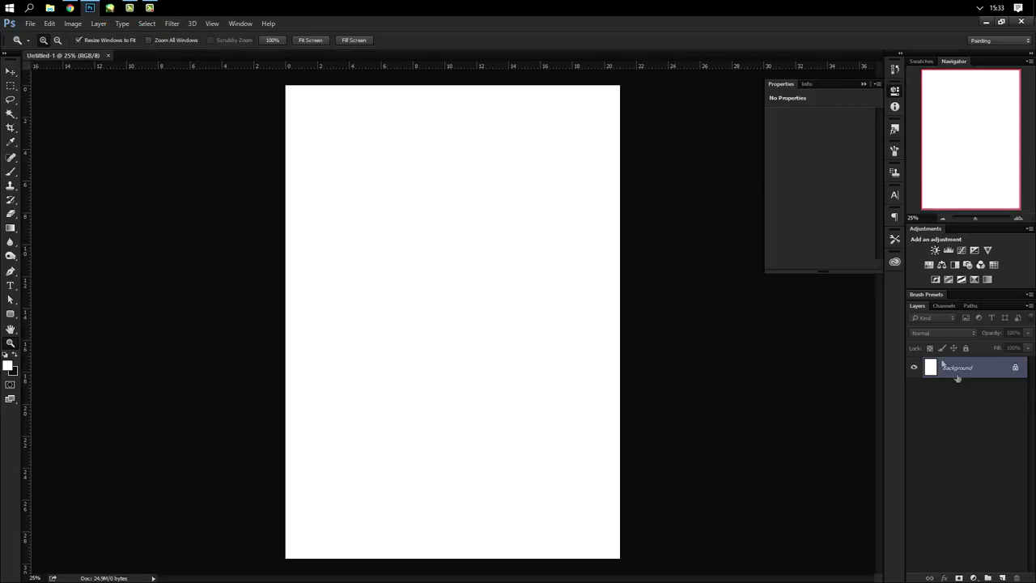
{"action": "left_click", "coordinate": [1003, 578]}
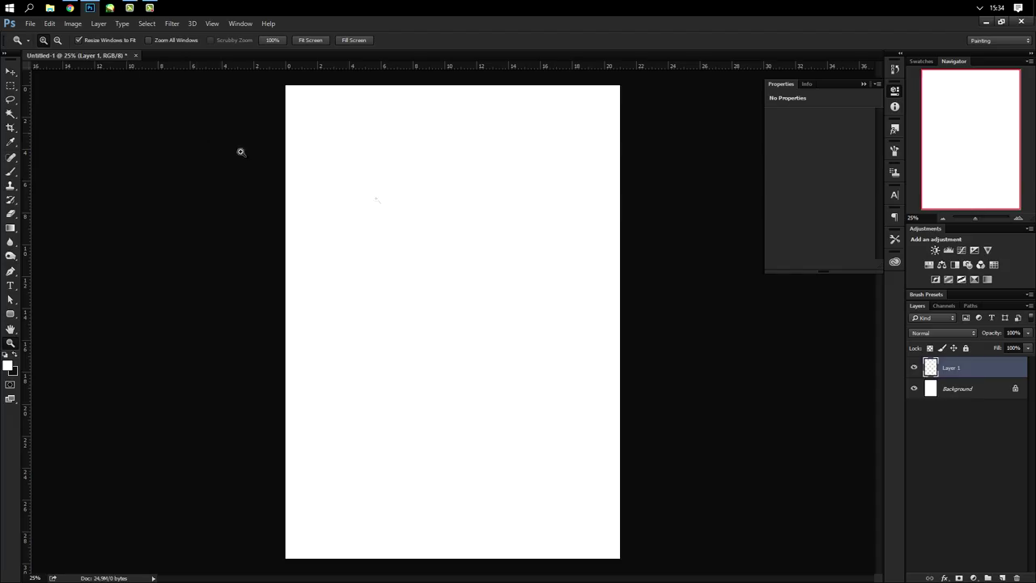
Step: Add horizontal guides at 2 cm and 4 cm to the A4 page
{"action": "left_click", "coordinate": [211, 25]}
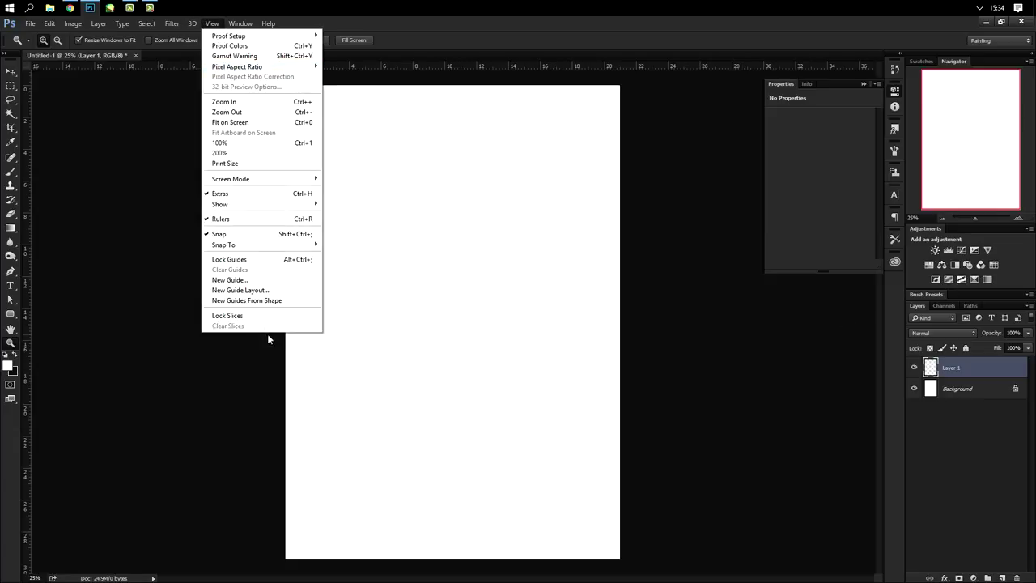
{"action": "left_click", "coordinate": [261, 273]}
{"action": "key", "text": "Return"}
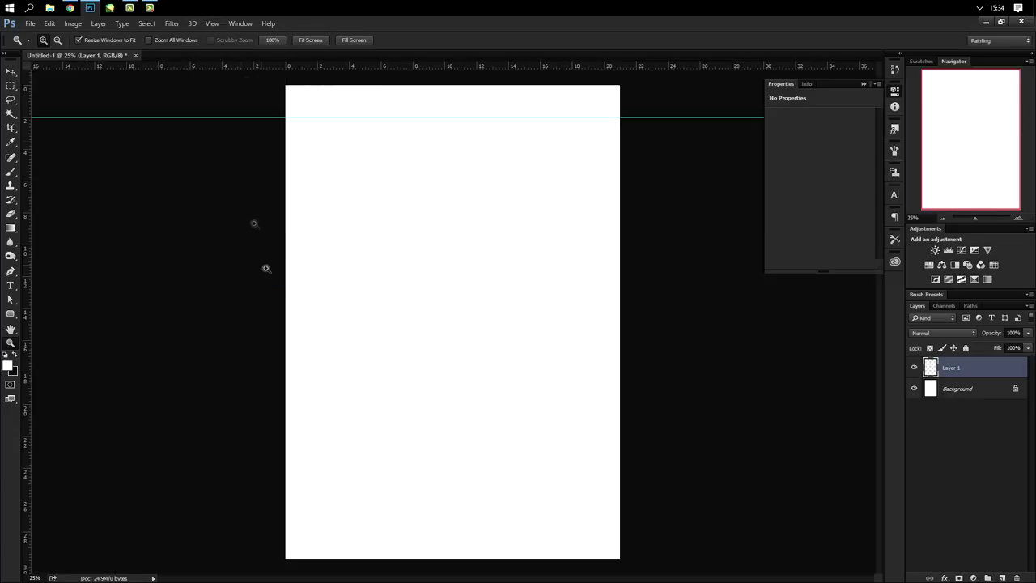
{"action": "left_click", "coordinate": [211, 23]}
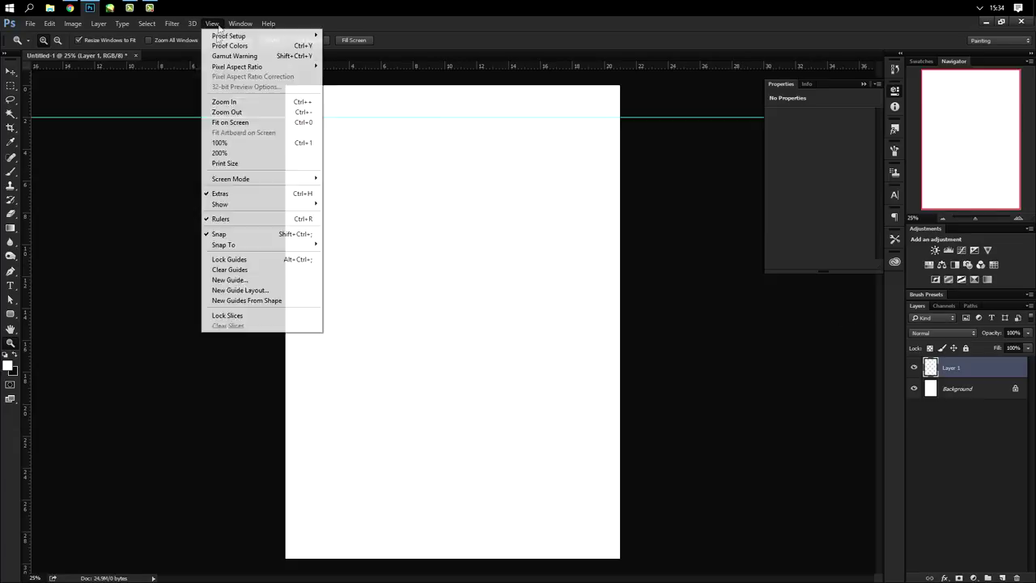
{"action": "left_click", "coordinate": [254, 279]}
{"action": "type", "text": "4"}
{"action": "key", "text": "Return"}
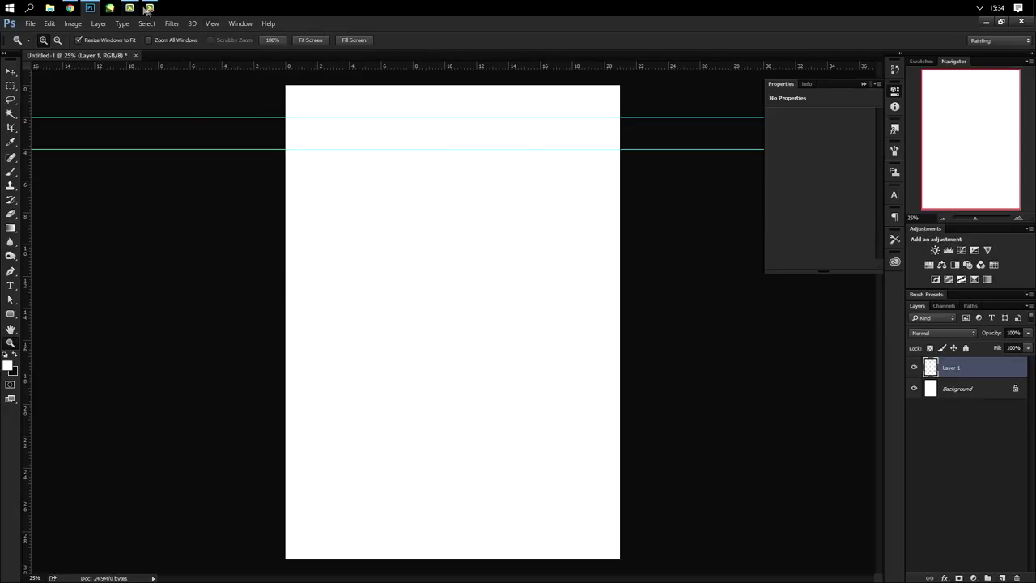
Step: Add horizontal guides at 6 cm and 8 cm to the A4 page
{"action": "left_click", "coordinate": [211, 24]}
{"action": "left_click", "coordinate": [230, 280]}
{"action": "type", "text": "6"}
{"action": "key", "text": "Return"}
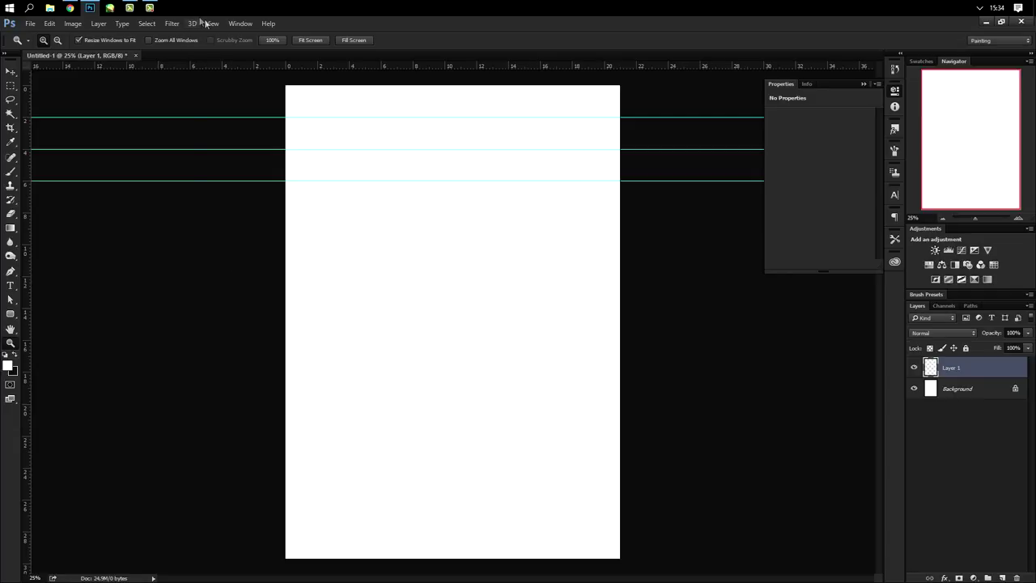
{"action": "left_click", "coordinate": [209, 23]}
{"action": "left_click", "coordinate": [233, 278]}
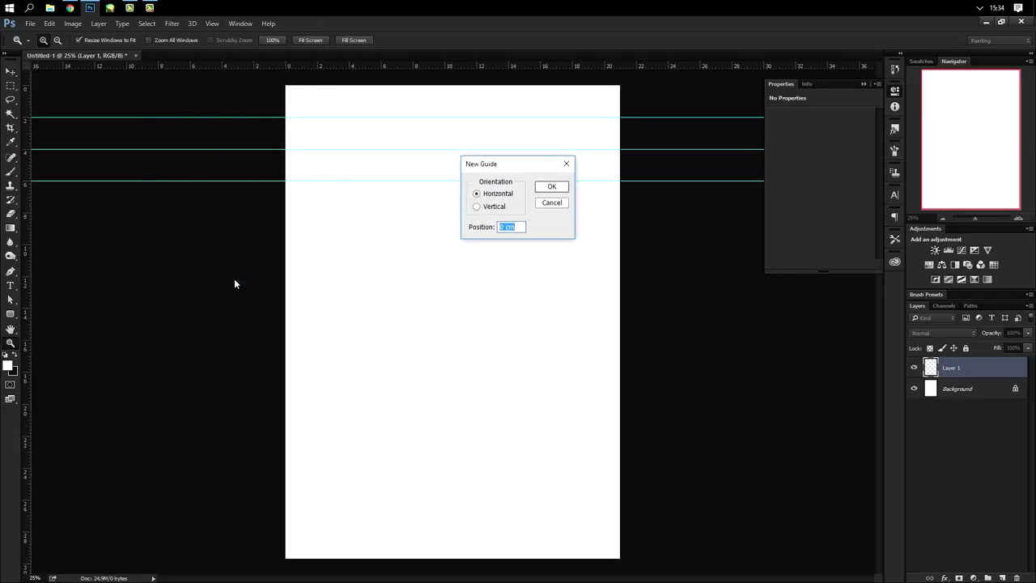
{"action": "type", "text": "8"}
{"action": "key", "text": "Return"}
Step: Add horizontal guides at 10 cm and 12 cm to the A4 page
{"action": "left_click", "coordinate": [211, 23]}
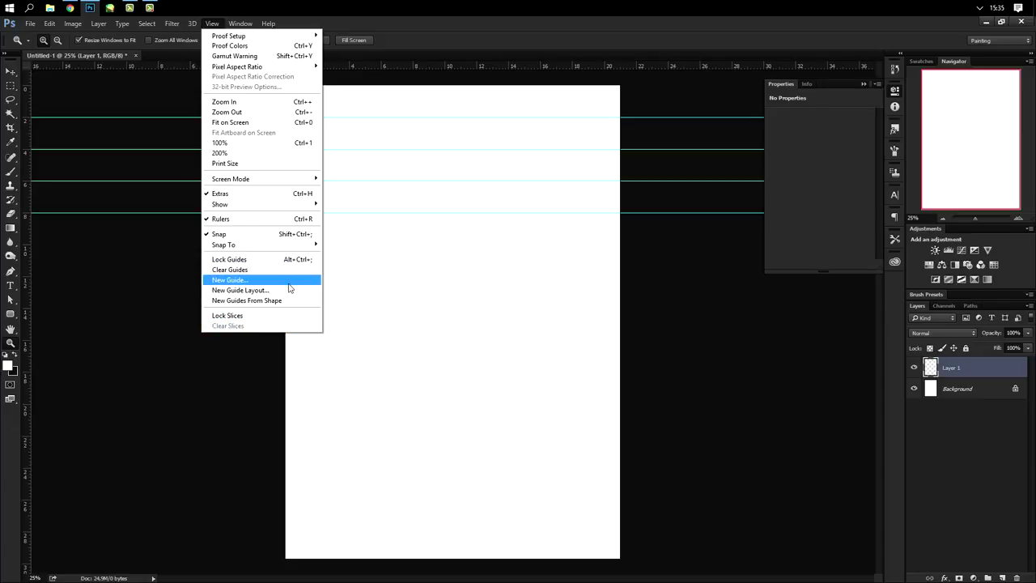
{"action": "left_click", "coordinate": [288, 282]}
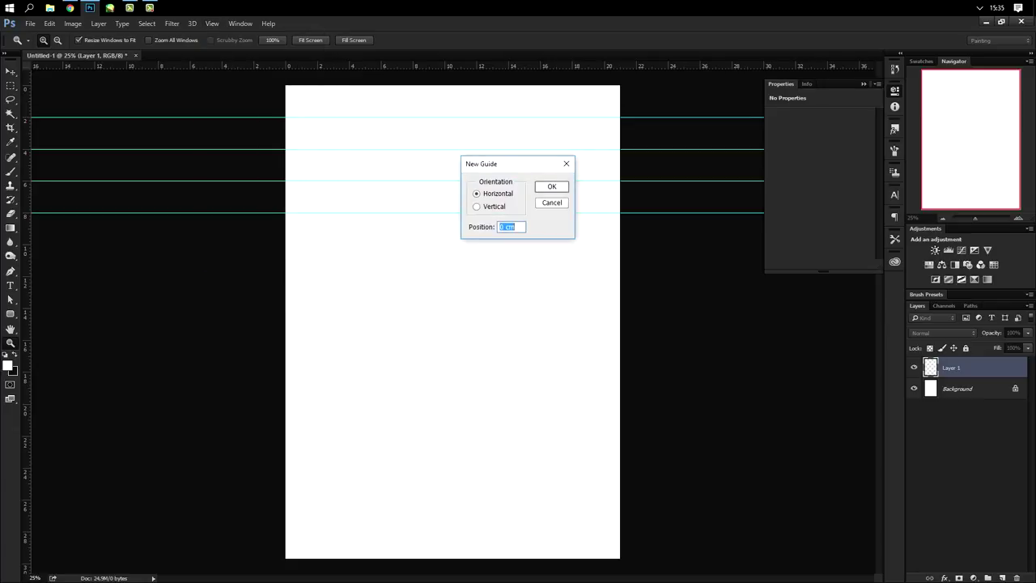
{"action": "key", "text": "Return"}
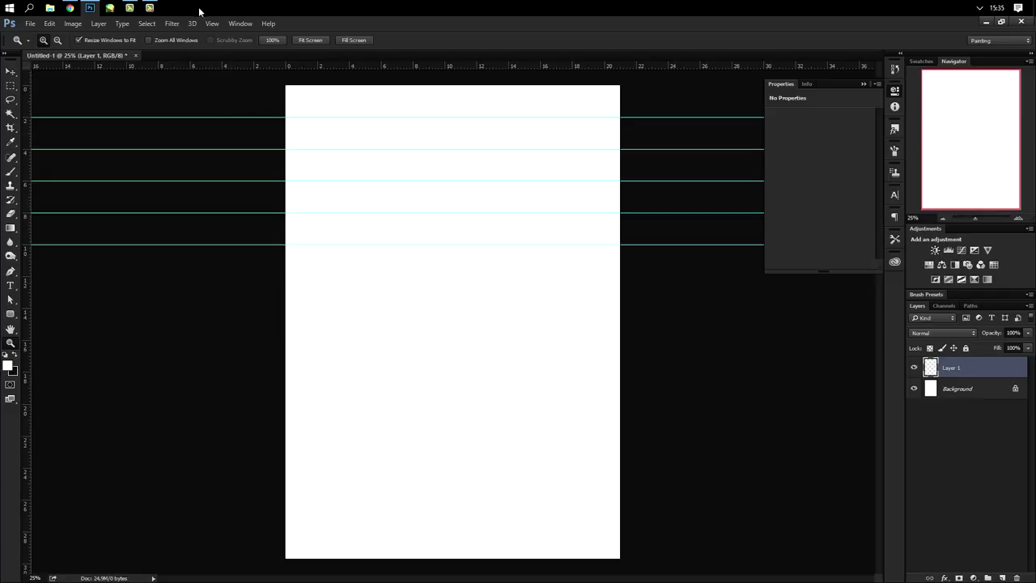
{"action": "left_click", "coordinate": [211, 24]}
{"action": "left_click", "coordinate": [238, 281]}
{"action": "type", "text": "12"}
{"action": "key", "text": "Return"}
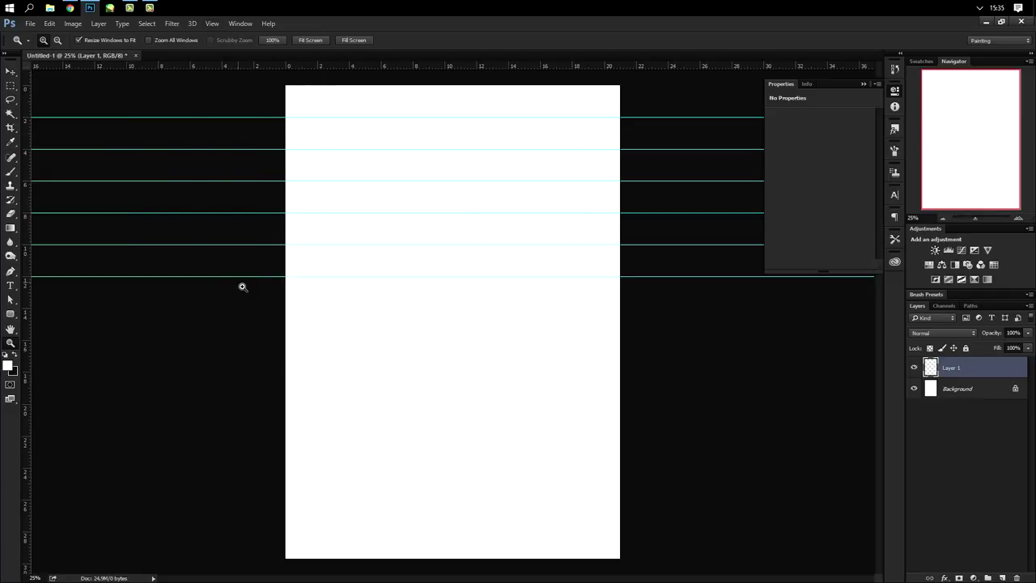
Step: Add horizontal guides at 14 cm and 16 cm to the A4 page
{"action": "left_click", "coordinate": [211, 23]}
{"action": "left_click", "coordinate": [250, 280]}
{"action": "type", "text": "14"}
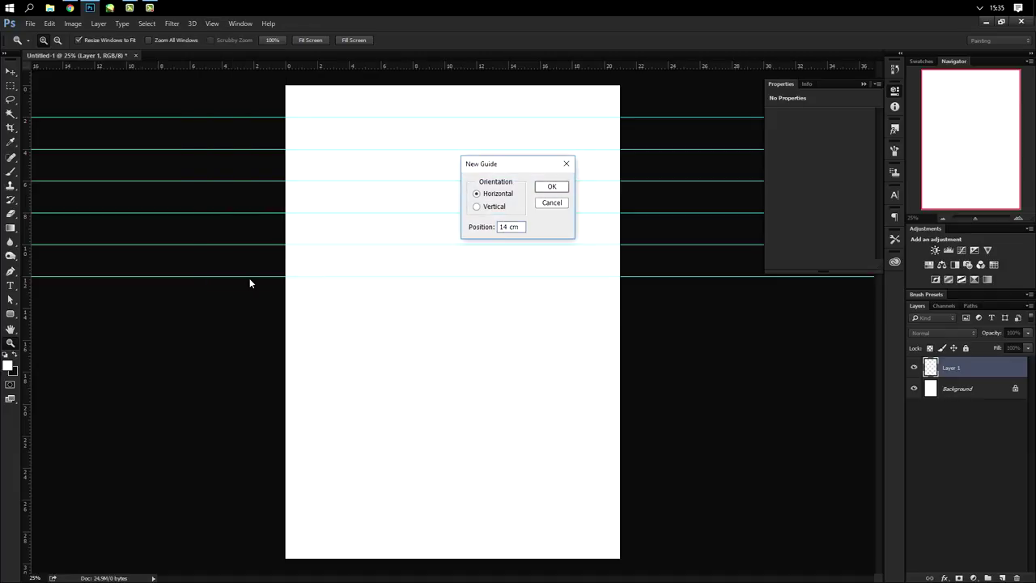
{"action": "key", "text": "Return"}
{"action": "left_click", "coordinate": [212, 24]}
{"action": "left_click", "coordinate": [250, 279]}
{"action": "type", "text": "16"}
{"action": "key", "text": "Return"}
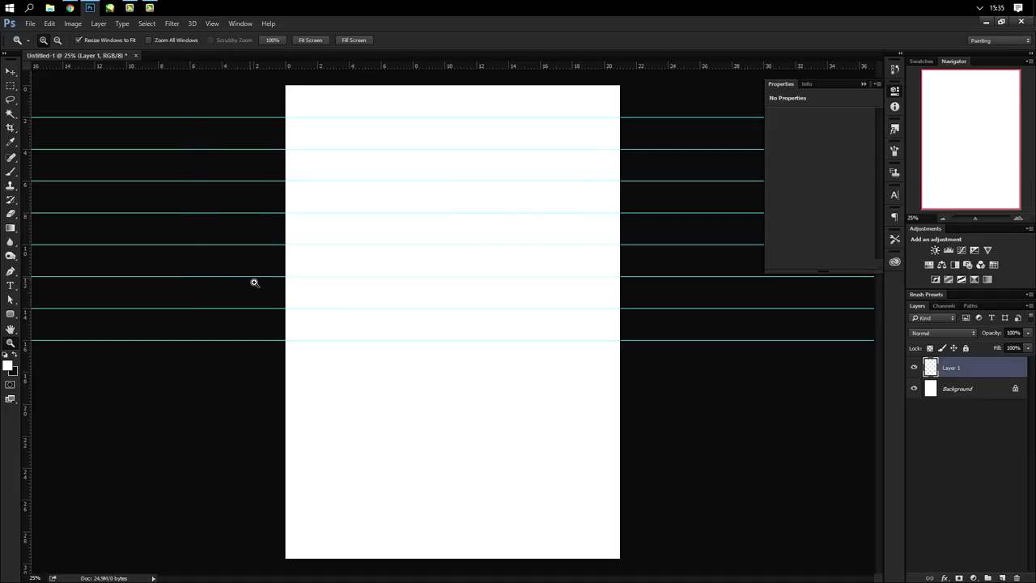
Step: Add horizontal guides at 18 cm and 20 cm to the A4 page
{"action": "left_click", "coordinate": [211, 23]}
{"action": "left_click", "coordinate": [251, 279]}
{"action": "type", "text": "18"}
{"action": "key", "text": "Return"}
{"action": "left_click", "coordinate": [212, 23]}
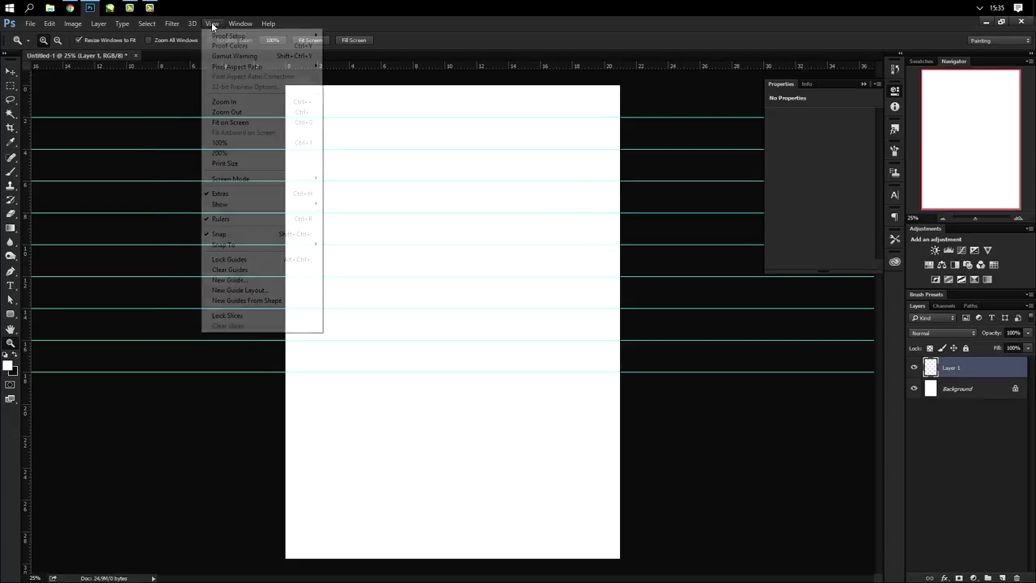
{"action": "left_click", "coordinate": [259, 278]}
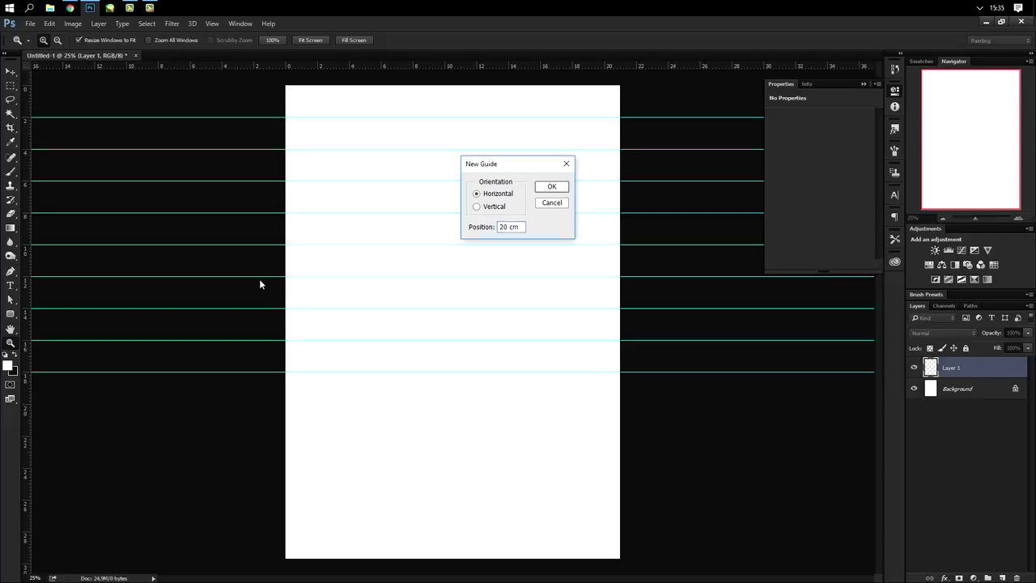
{"action": "type", "text": "20"}
{"action": "key", "text": "Return"}
Step: Add horizontal guides at 22 cm and 24 cm to the A4 page
{"action": "left_click", "coordinate": [212, 23]}
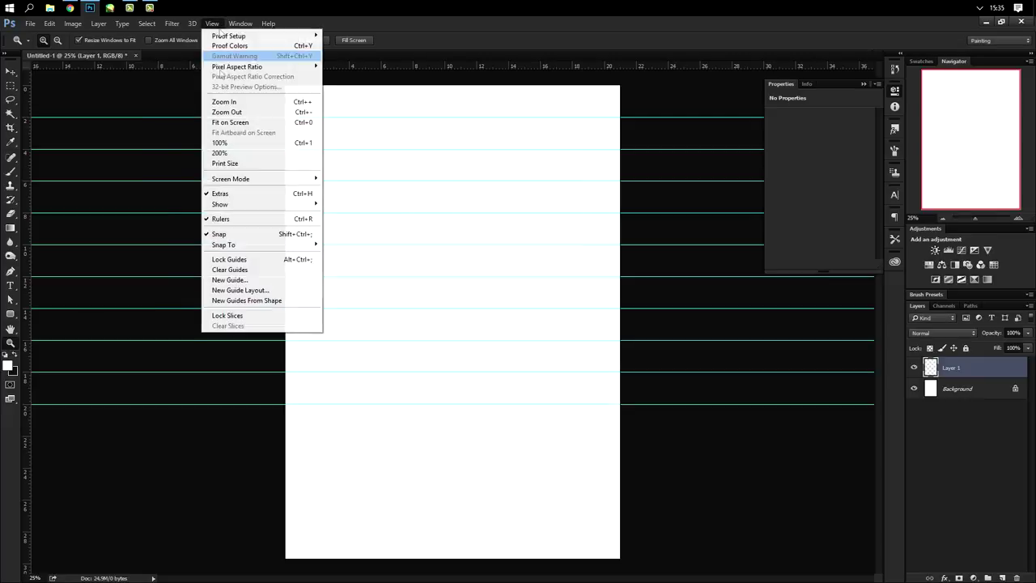
{"action": "left_click", "coordinate": [238, 280]}
{"action": "type", "text": "22"}
{"action": "key", "text": "Return"}
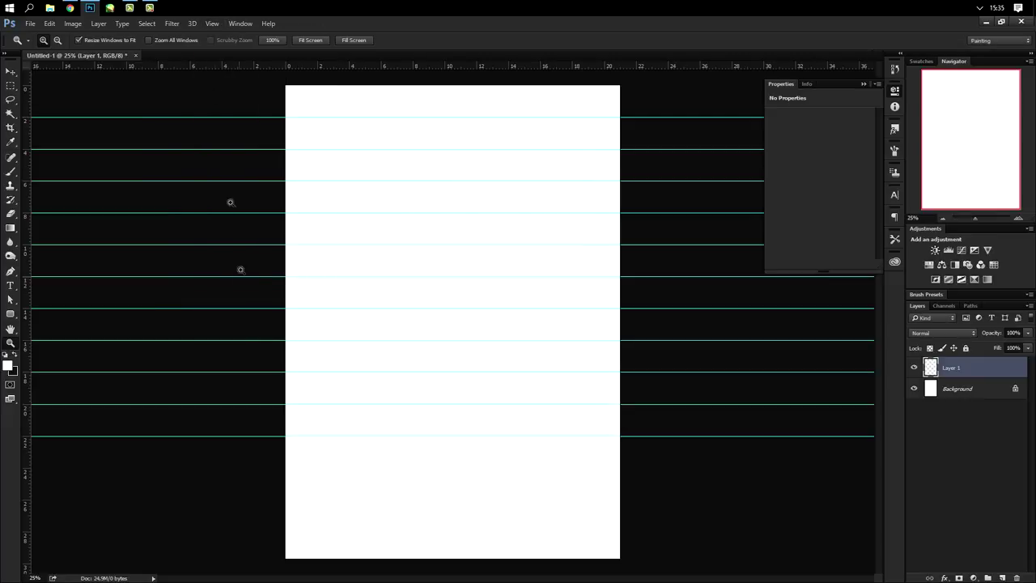
{"action": "left_click", "coordinate": [215, 23]}
{"action": "left_click", "coordinate": [241, 280]}
{"action": "type", "text": "24"}
{"action": "key", "text": "Return"}
Step: Add horizontal guides at 26 cm and 28 cm to the A4 page
{"action": "left_click", "coordinate": [212, 23]}
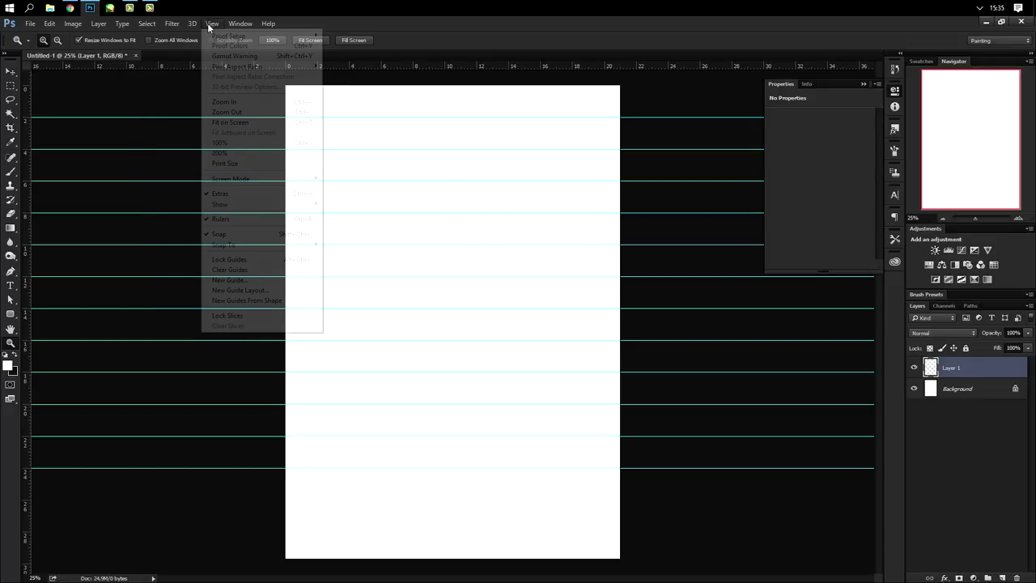
{"action": "left_click", "coordinate": [235, 280]}
{"action": "type", "text": "2"}
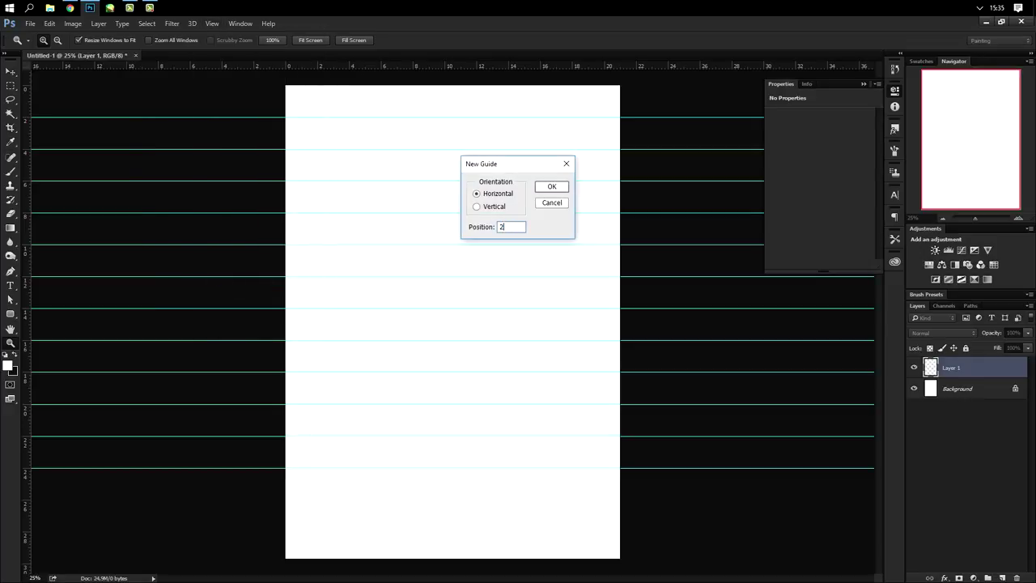
{"action": "type", "text": "6"}
{"action": "key", "text": "Return"}
{"action": "left_click", "coordinate": [212, 24]}
{"action": "left_click", "coordinate": [248, 280]}
{"action": "type", "text": "2"}
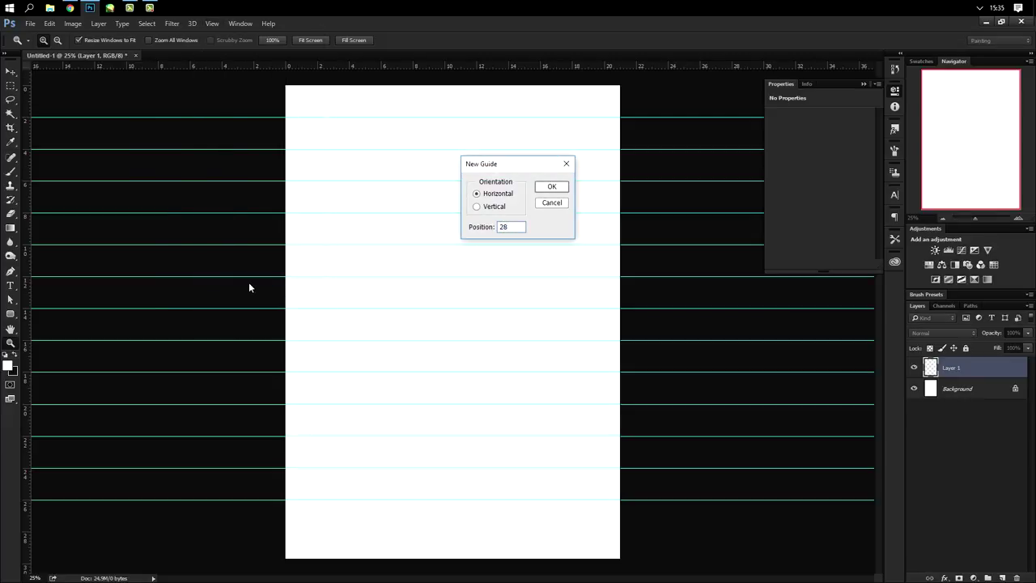
{"action": "key", "text": "Return"}
Step: Add vertical guides at 2 cm and 4 cm to the A4 page
{"action": "left_click", "coordinate": [212, 23]}
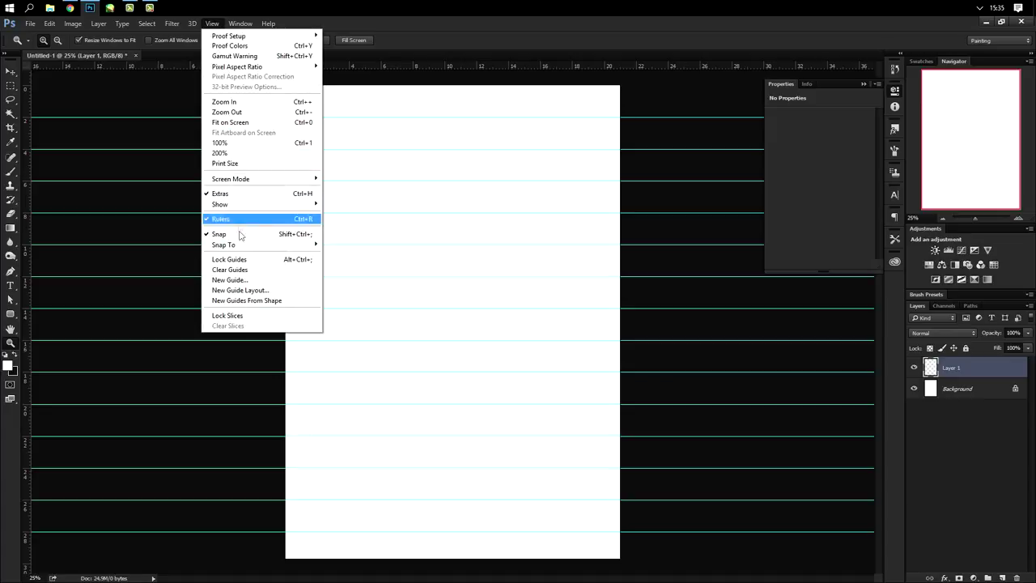
{"action": "left_click", "coordinate": [233, 280]}
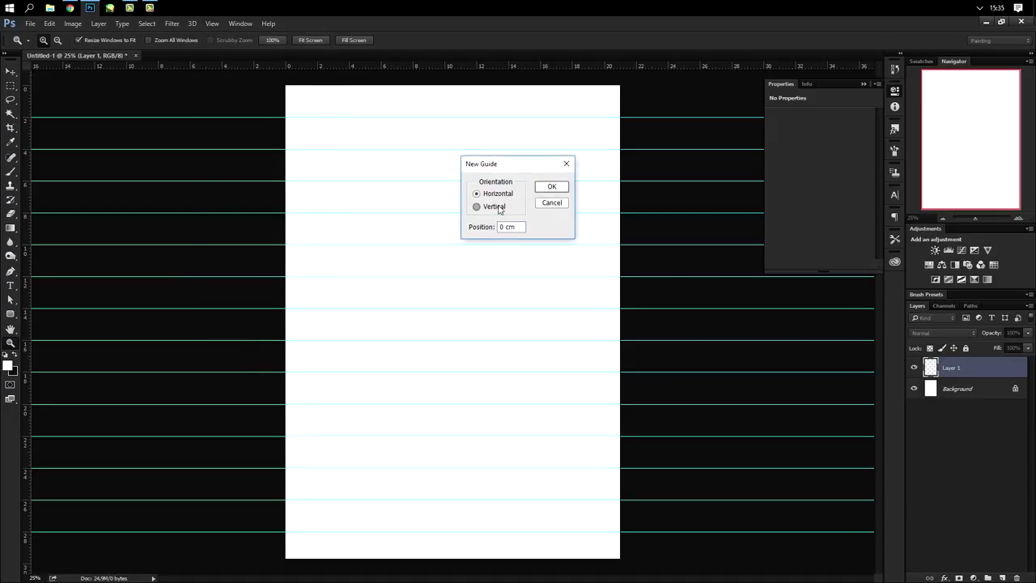
{"action": "key", "text": "Return"}
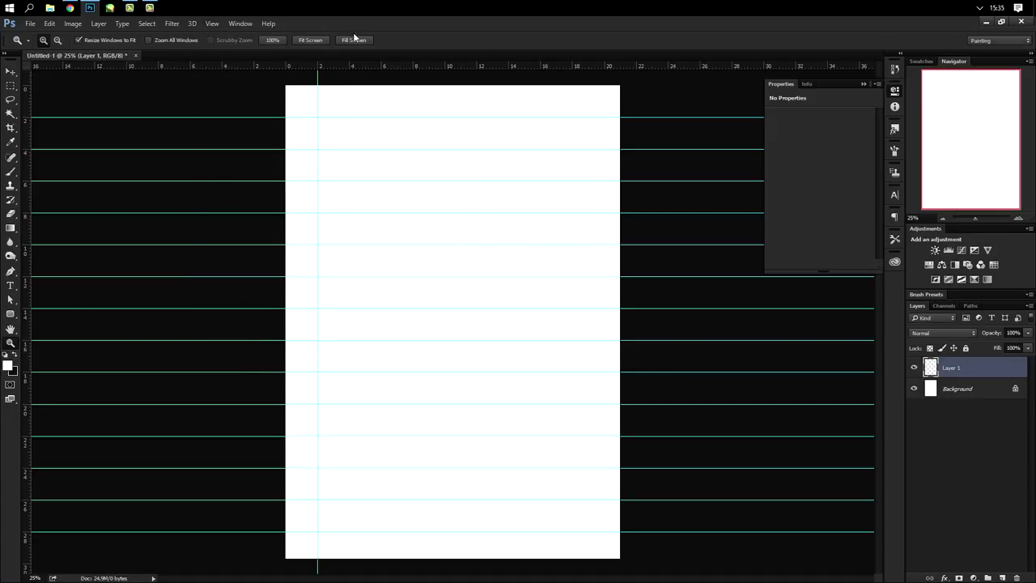
{"action": "left_click", "coordinate": [210, 24]}
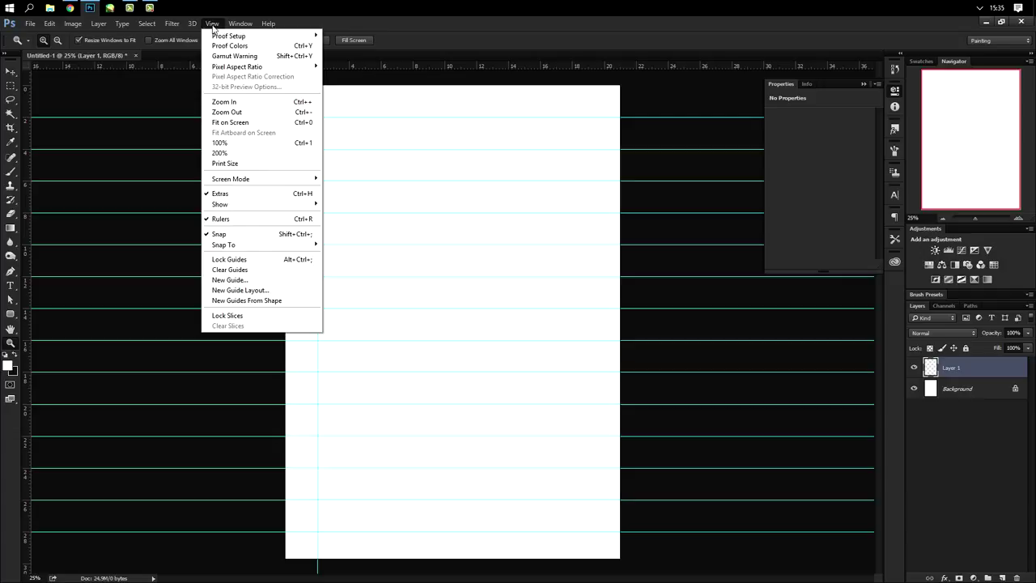
{"action": "left_click", "coordinate": [251, 280]}
{"action": "type", "text": "4"}
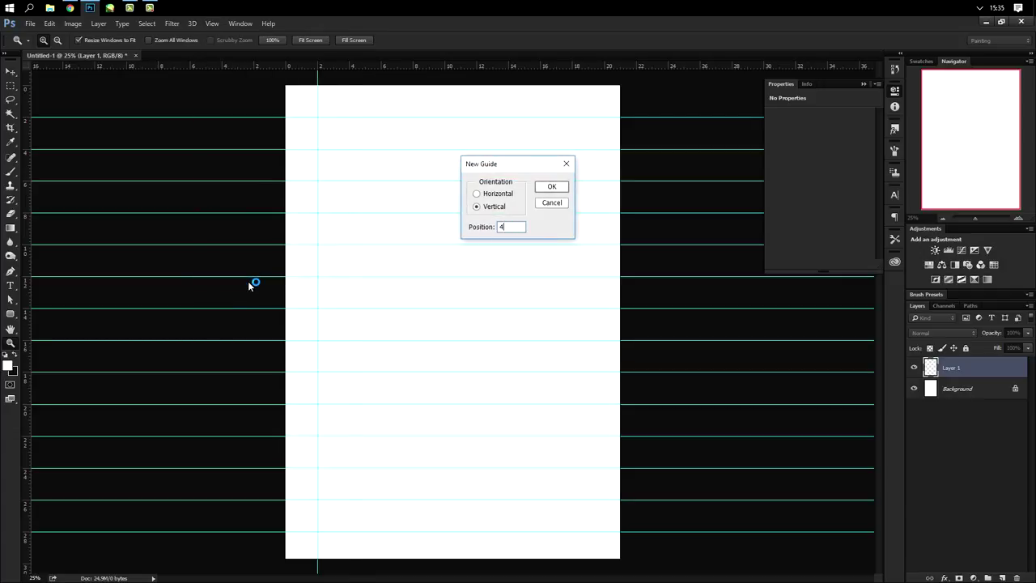
{"action": "key", "text": "Return"}
Step: Add vertical guides at 6 cm and 8 cm to the A4 page
{"action": "left_click", "coordinate": [211, 24]}
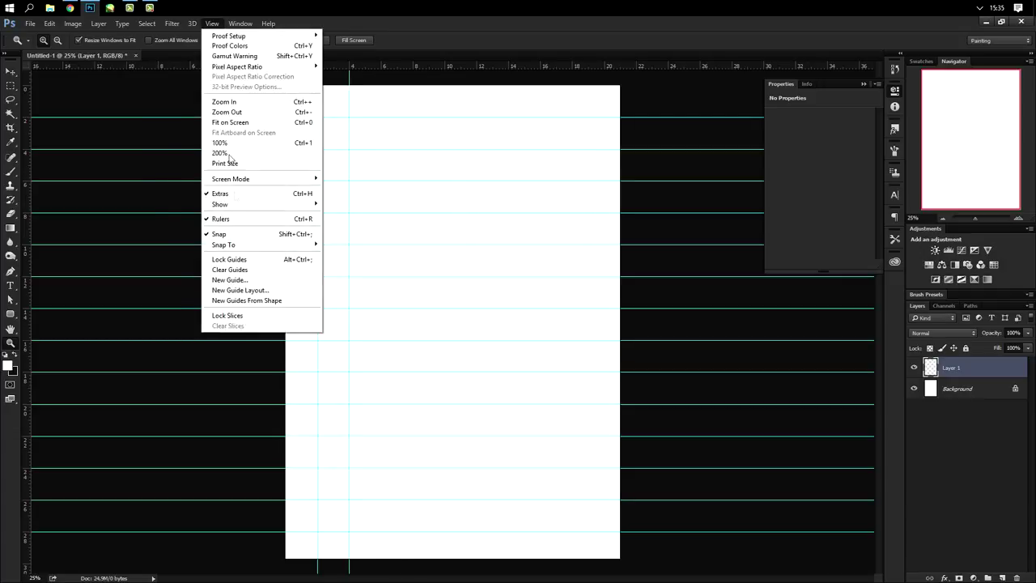
{"action": "left_click", "coordinate": [243, 278]}
{"action": "type", "text": "6"}
{"action": "key", "text": "Return"}
{"action": "left_click", "coordinate": [211, 24]}
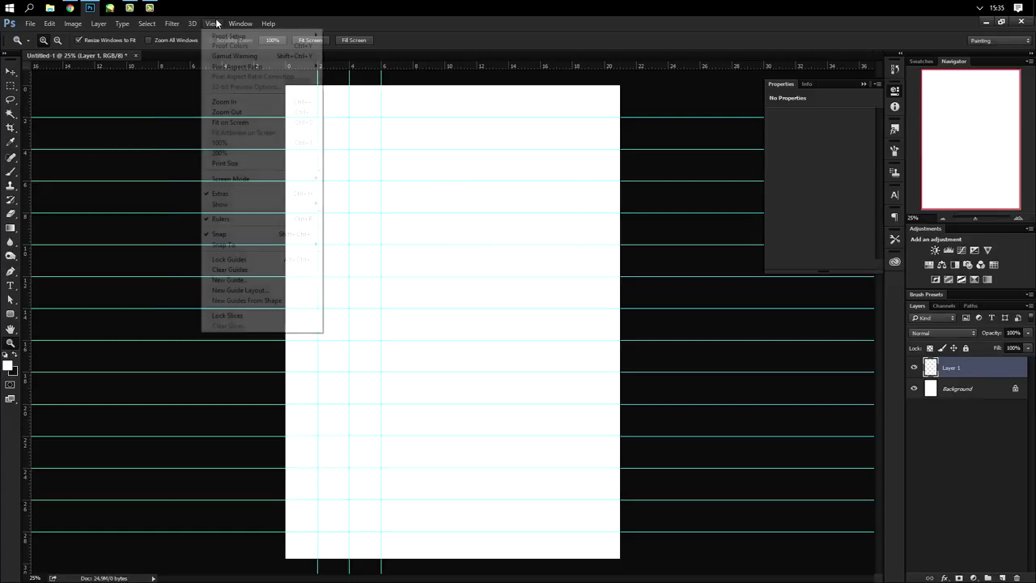
{"action": "left_click", "coordinate": [244, 280]}
{"action": "type", "text": "8"}
{"action": "key", "text": "Return"}
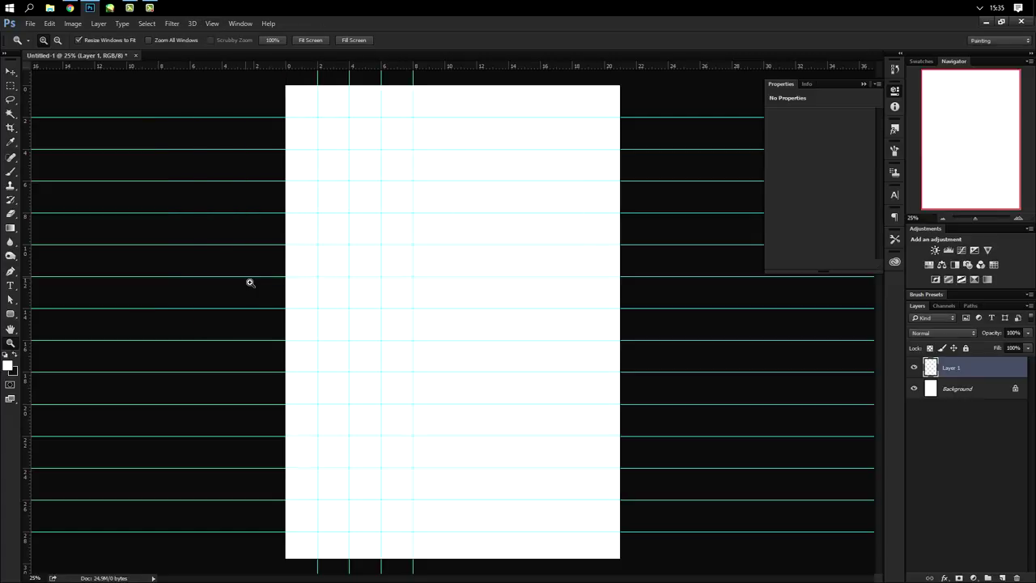
{"action": "left_click", "coordinate": [211, 23]}
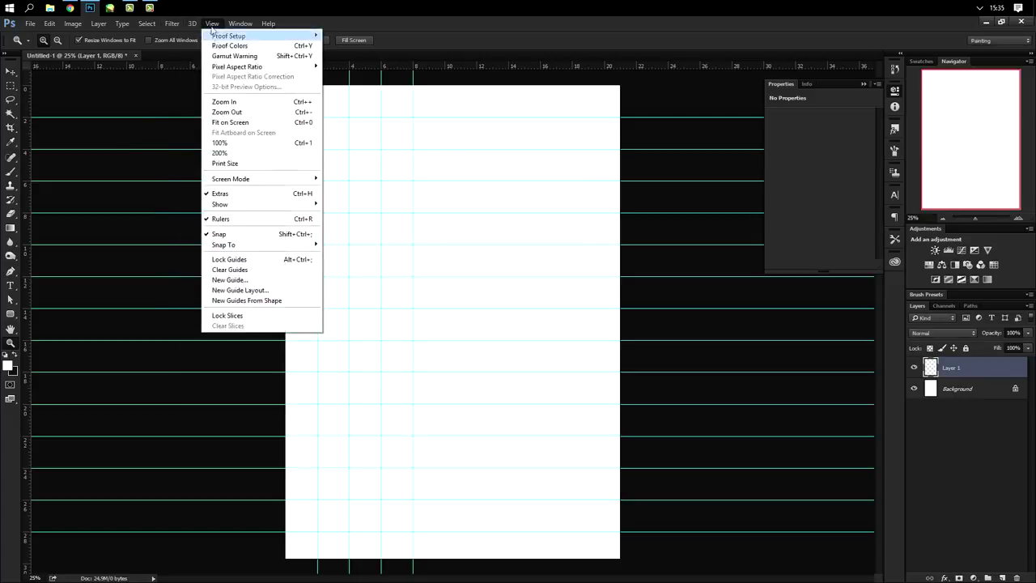
{"action": "left_click", "coordinate": [227, 280]}
{"action": "type", "text": "1"}
{"action": "key", "text": "Return"}
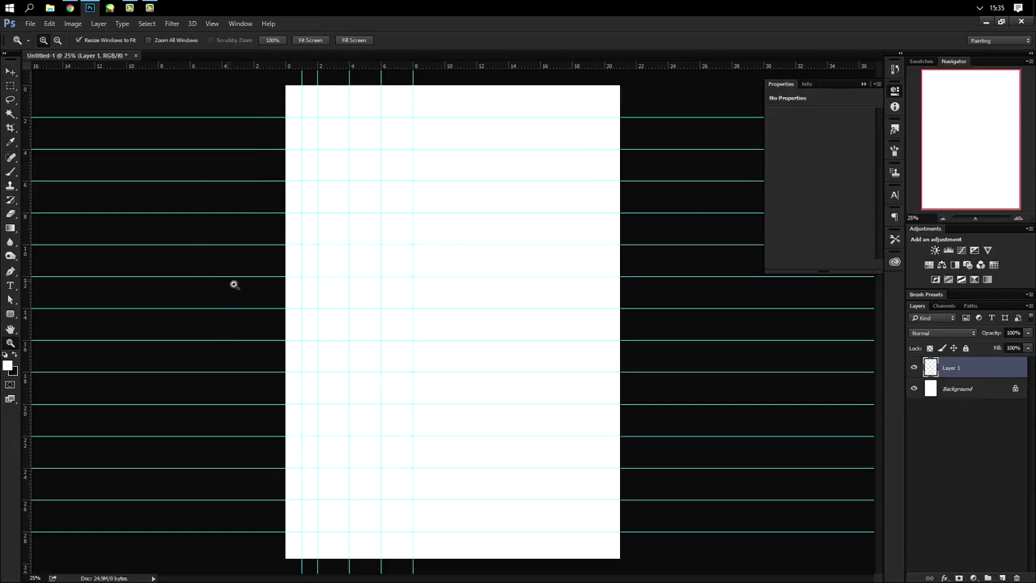
{"action": "key", "text": "ctrl+z"}
Step: Add a vertical guide at 10 cm to the A4 page
{"action": "left_click", "coordinate": [211, 23]}
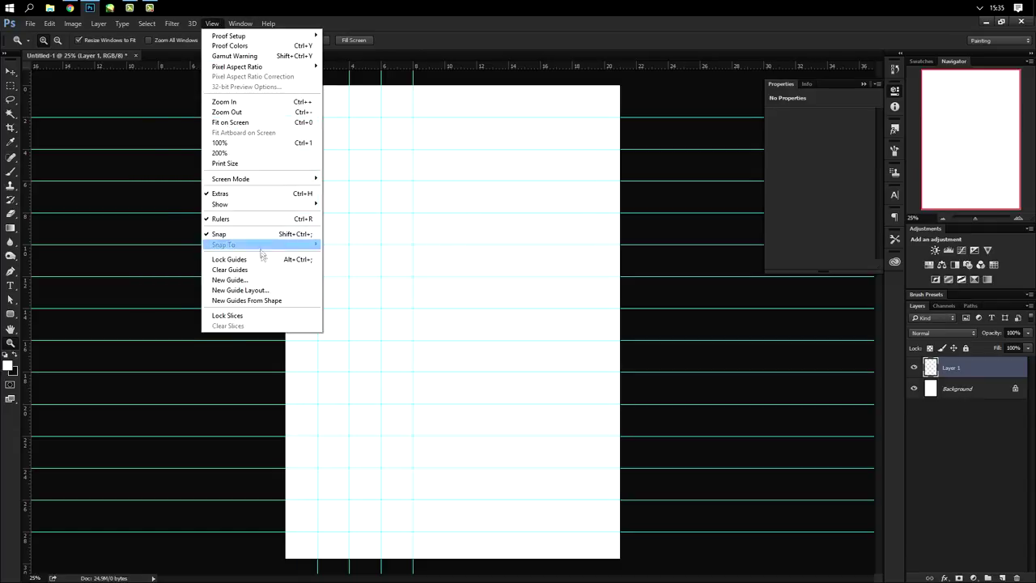
{"action": "left_click", "coordinate": [267, 280]}
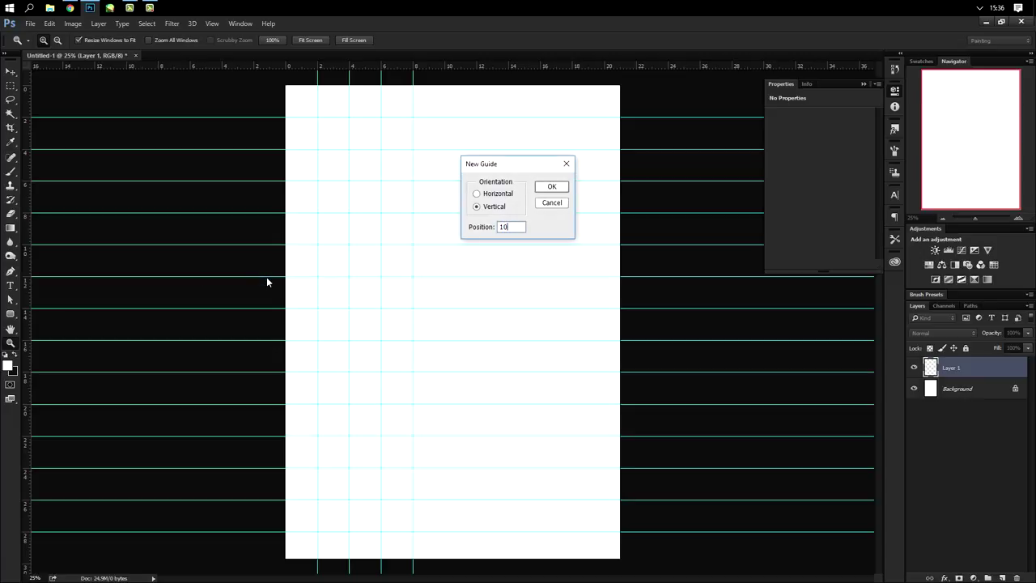
{"action": "type", "text": "10"}
{"action": "key", "text": "Return"}
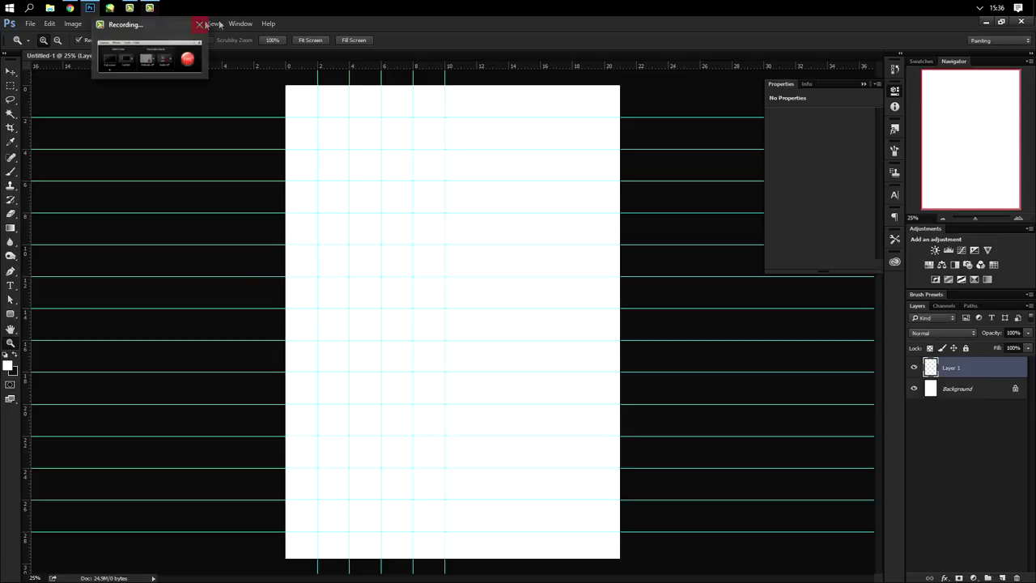
Step: Add vertical guides at 12 cm and 14 cm to the A4 page
{"action": "left_click", "coordinate": [172, 23]}
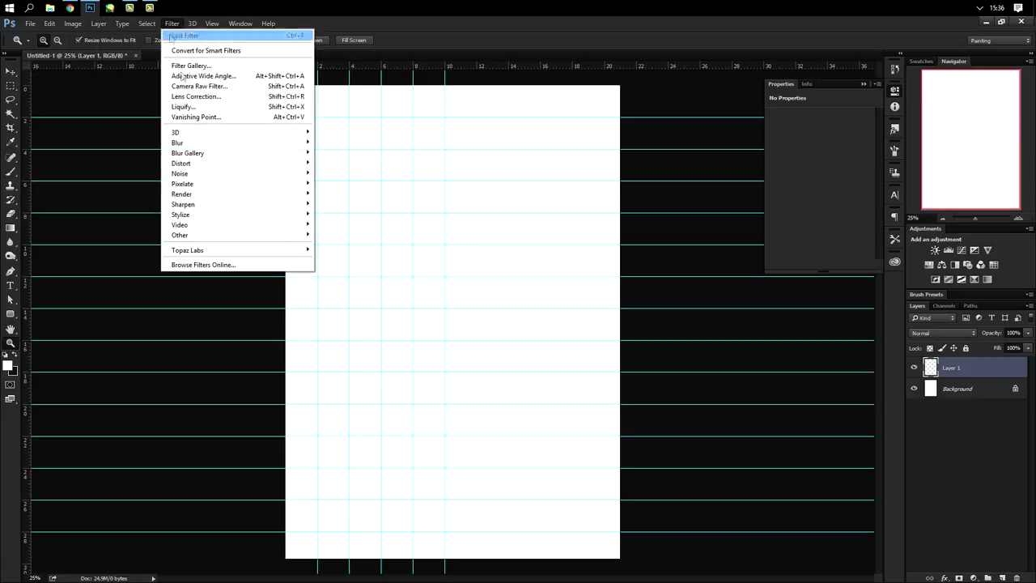
{"action": "left_click", "coordinate": [212, 24]}
{"action": "left_click", "coordinate": [230, 280]}
{"action": "type", "text": "12"}
{"action": "key", "text": "Return"}
{"action": "left_click", "coordinate": [211, 23]}
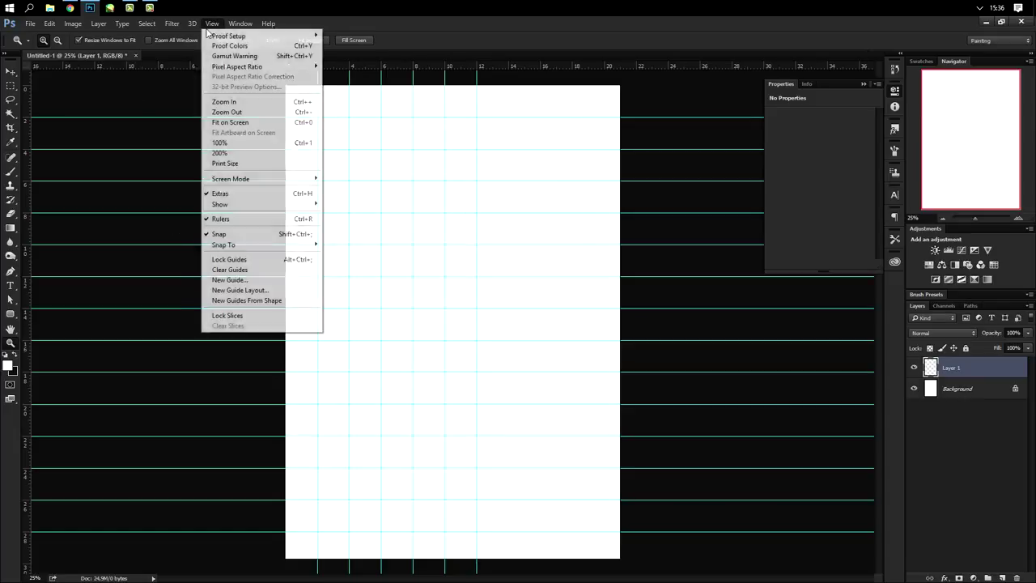
{"action": "left_click", "coordinate": [240, 280]}
{"action": "type", "text": "14"}
{"action": "key", "text": "Return"}
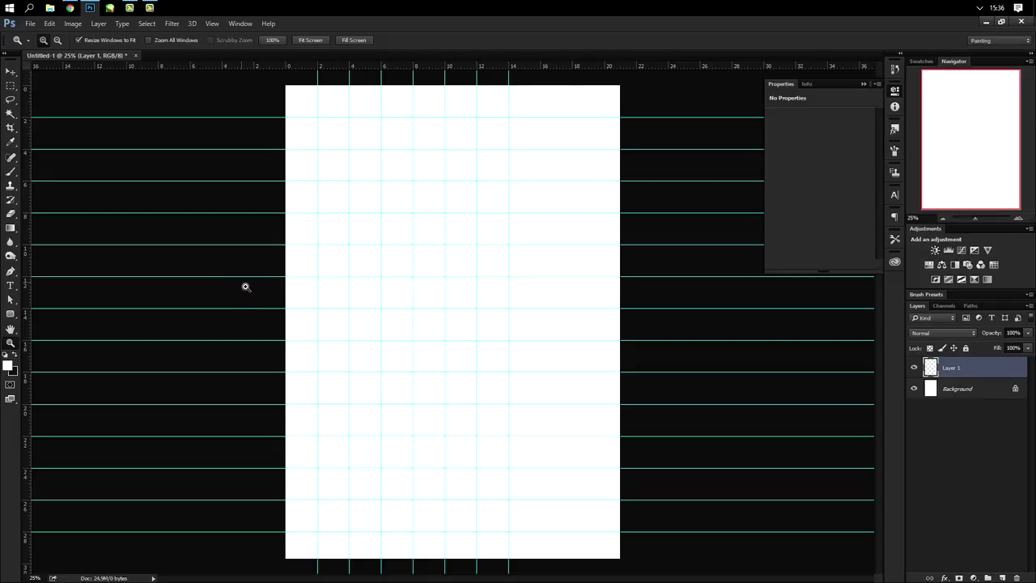
Step: Add vertical guides at 16 cm and 18 cm to the A4 page
{"action": "left_click", "coordinate": [211, 24]}
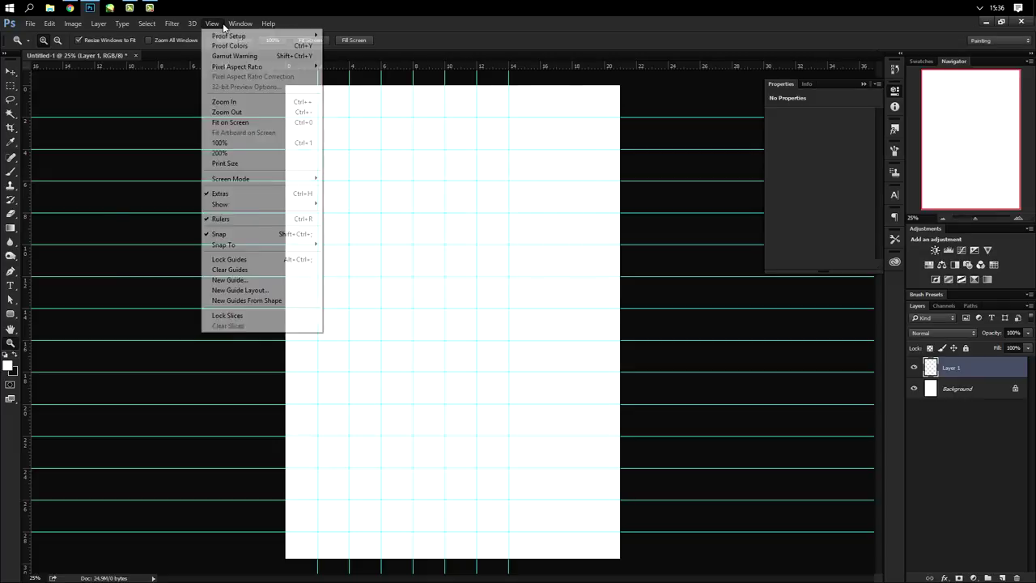
{"action": "left_click", "coordinate": [267, 280]}
{"action": "type", "text": "16"}
{"action": "key", "text": "Return"}
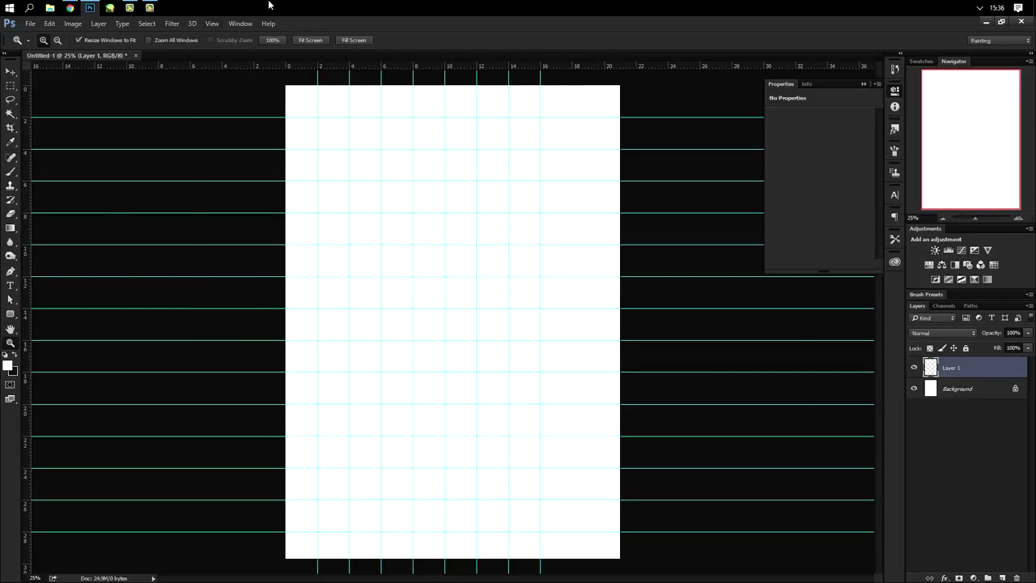
{"action": "left_click", "coordinate": [211, 24]}
{"action": "left_click", "coordinate": [249, 280]}
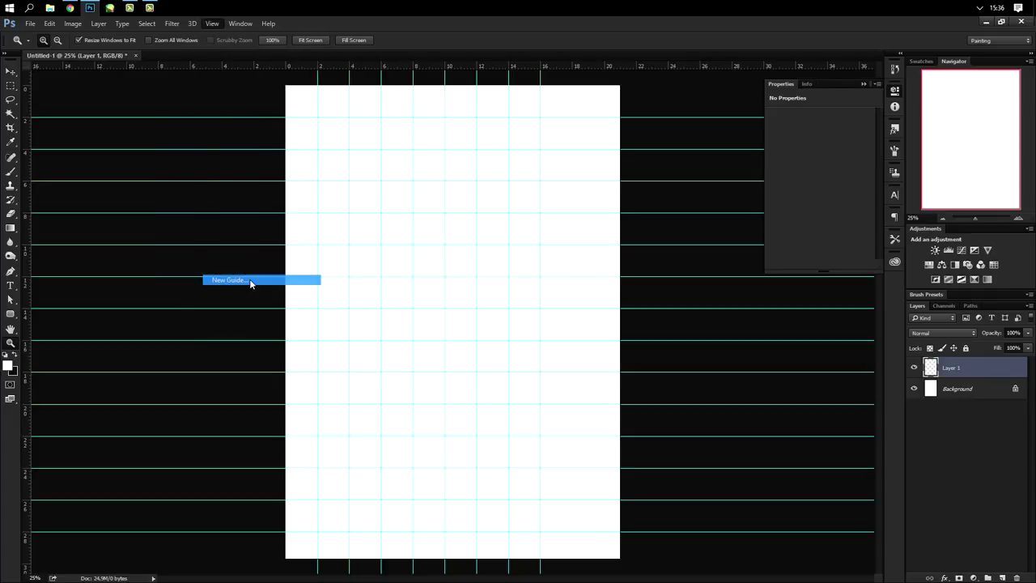
{"action": "key", "text": "Return"}
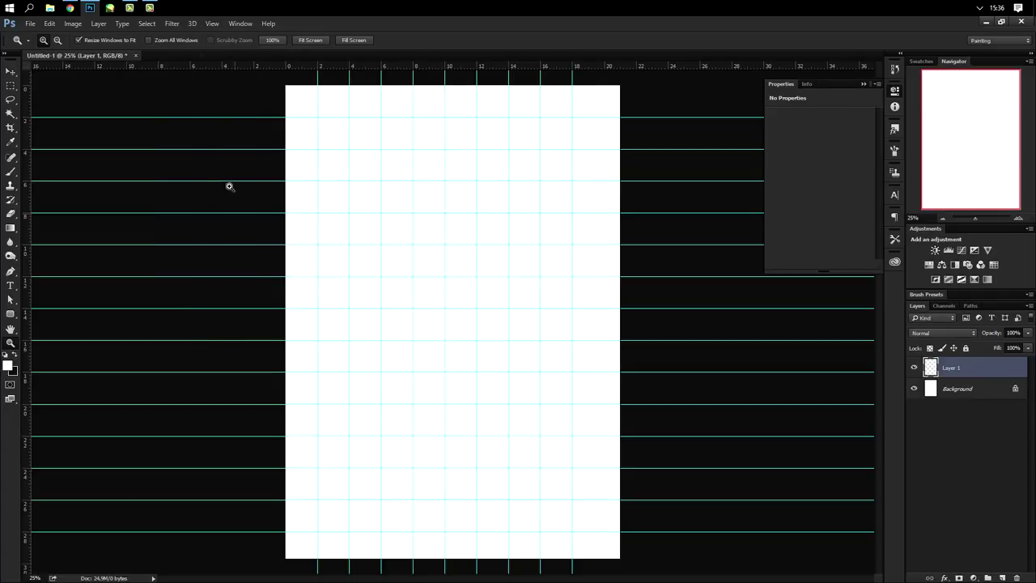
Step: Add a vertical guide at 20 cm to the A4 page
{"action": "left_click", "coordinate": [212, 23]}
{"action": "left_click", "coordinate": [238, 279]}
{"action": "type", "text": "20"}
{"action": "key", "text": "Return"}
Step: Set up the Line tool with a near-black foreground colour and a line weight of 5 px
{"action": "key", "text": "v"}
{"action": "right_click", "coordinate": [14, 318]}
{"action": "left_click", "coordinate": [46, 357]}
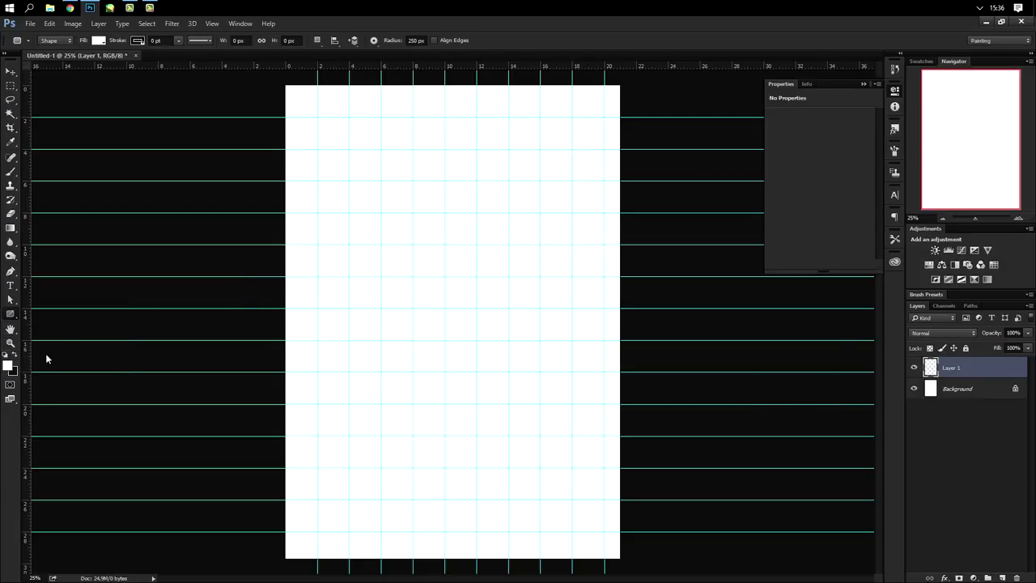
{"action": "left_click", "coordinate": [15, 356]}
{"action": "left_click", "coordinate": [10, 367]}
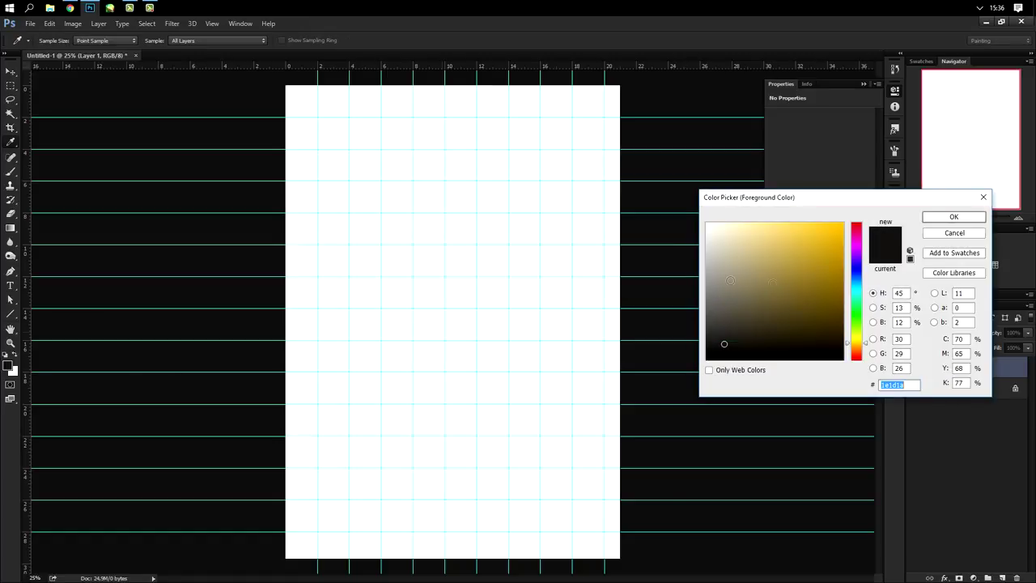
{"action": "left_click", "coordinate": [953, 217]}
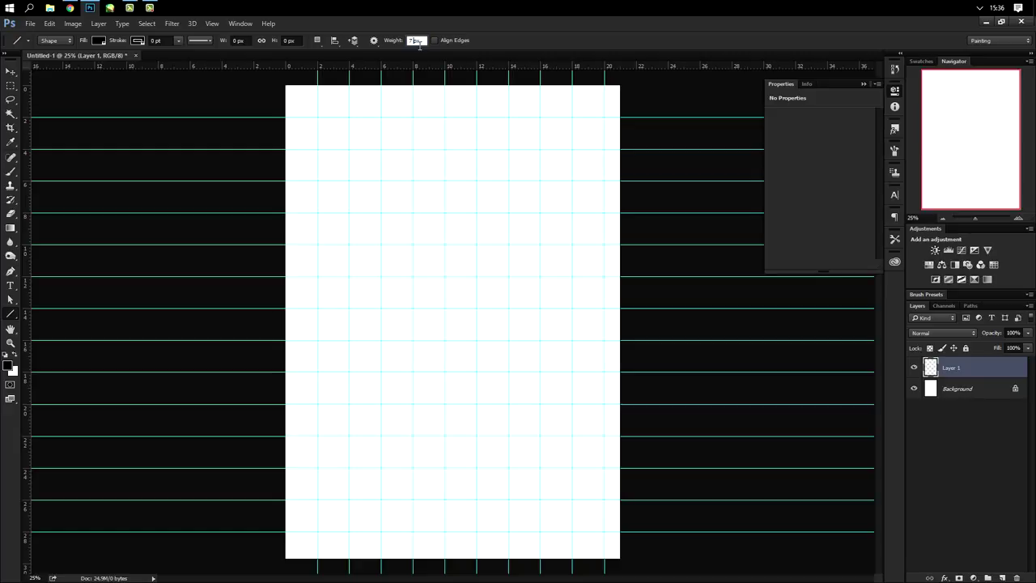
{"action": "key", "text": "Return"}
Step: Draw full-height vertical lines along each vertical guide from 2 cm to 20 cm
{"action": "left_click_drag", "start_coordinate": [317, 83], "coordinate": [318, 566]}
{"action": "left_click_drag", "start_coordinate": [349, 81], "coordinate": [349, 567]}
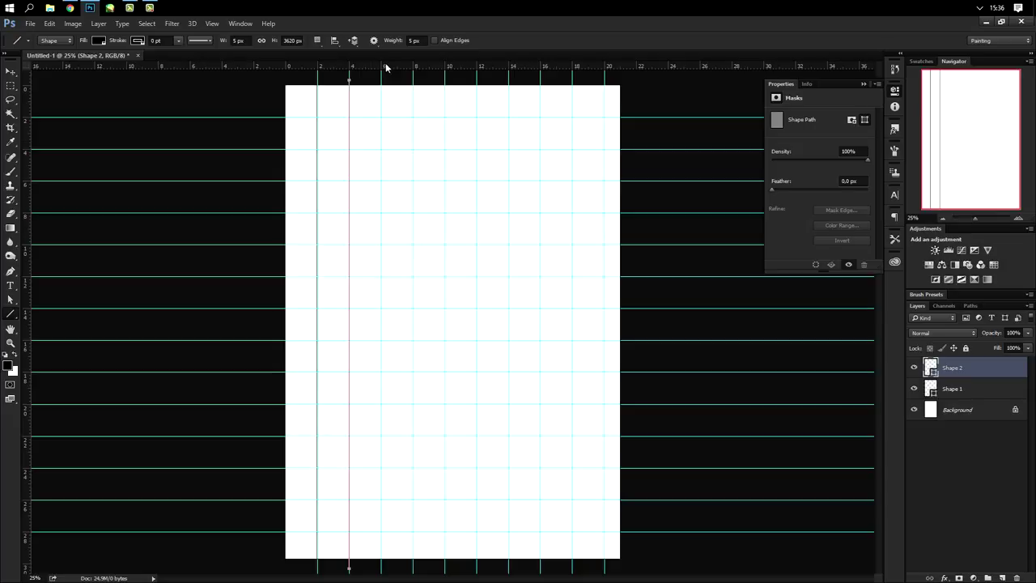
{"action": "left_click_drag", "start_coordinate": [381, 81], "coordinate": [381, 567]}
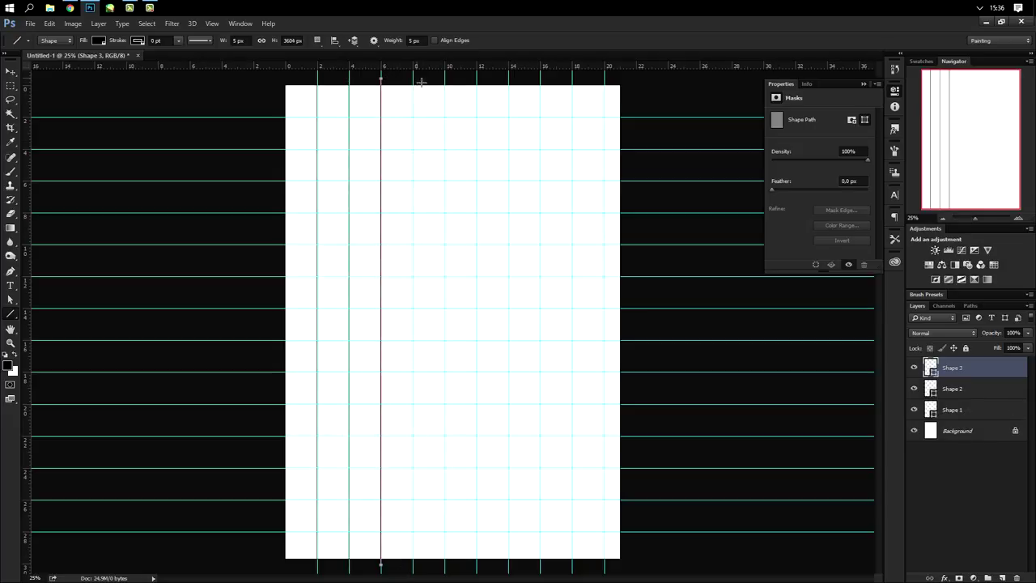
{"action": "left_click_drag", "start_coordinate": [414, 81], "coordinate": [456, 568]}
{"action": "left_click_drag", "start_coordinate": [444, 78], "coordinate": [444, 568]}
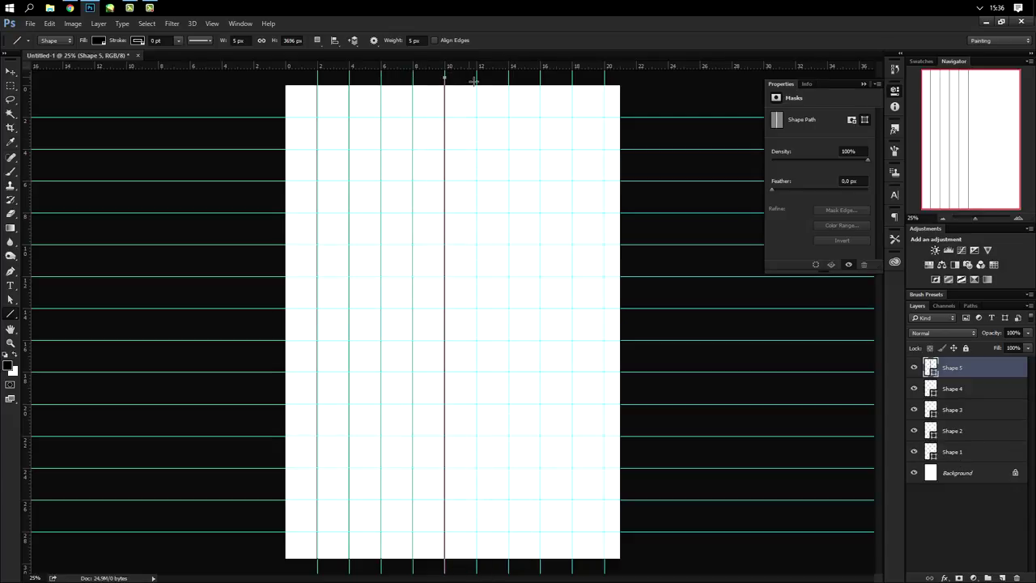
{"action": "left_click_drag", "start_coordinate": [480, 81], "coordinate": [490, 571]}
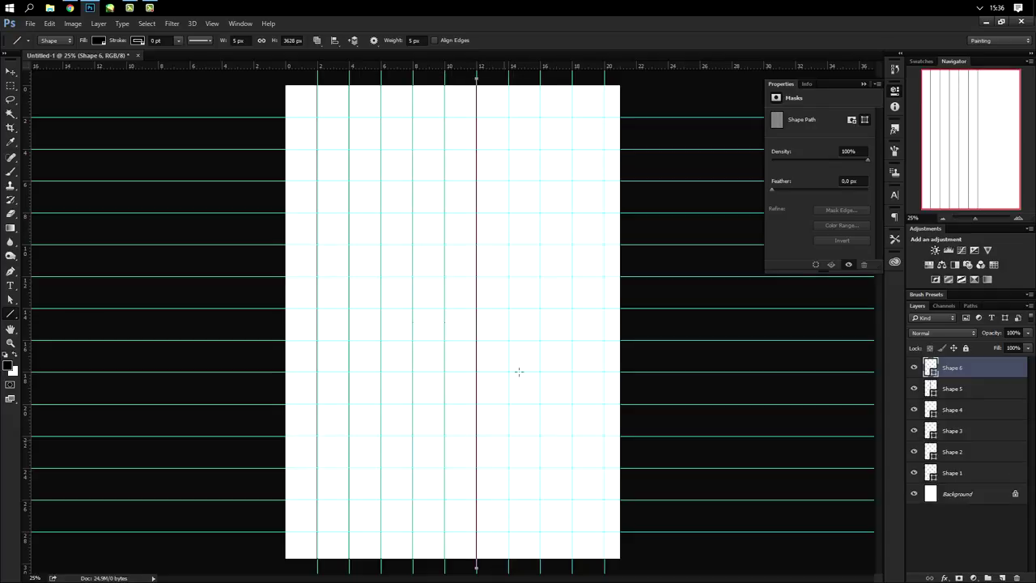
{"action": "left_click_drag", "start_coordinate": [518, 81], "coordinate": [535, 566]}
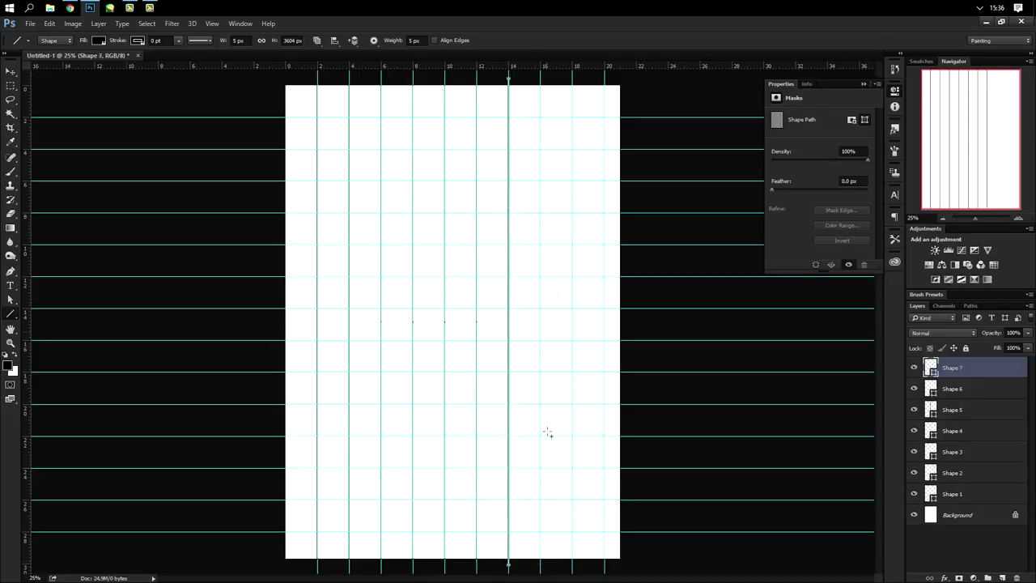
{"action": "left_click_drag", "start_coordinate": [540, 82], "coordinate": [540, 568]}
{"action": "left_click_drag", "start_coordinate": [572, 81], "coordinate": [573, 570]}
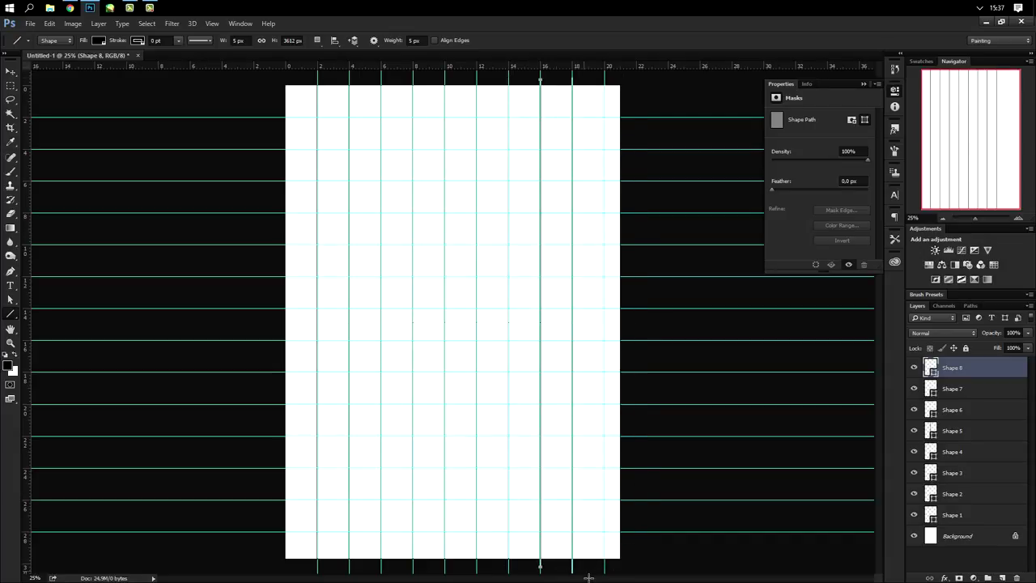
{"action": "left_click_drag", "start_coordinate": [605, 81], "coordinate": [604, 567]}
Step: Draw full-width horizontal lines along each horizontal guide from 2 cm to 28 cm
{"action": "left_click_drag", "start_coordinate": [280, 117], "coordinate": [636, 117]}
{"action": "left_click_drag", "start_coordinate": [280, 149], "coordinate": [628, 149]}
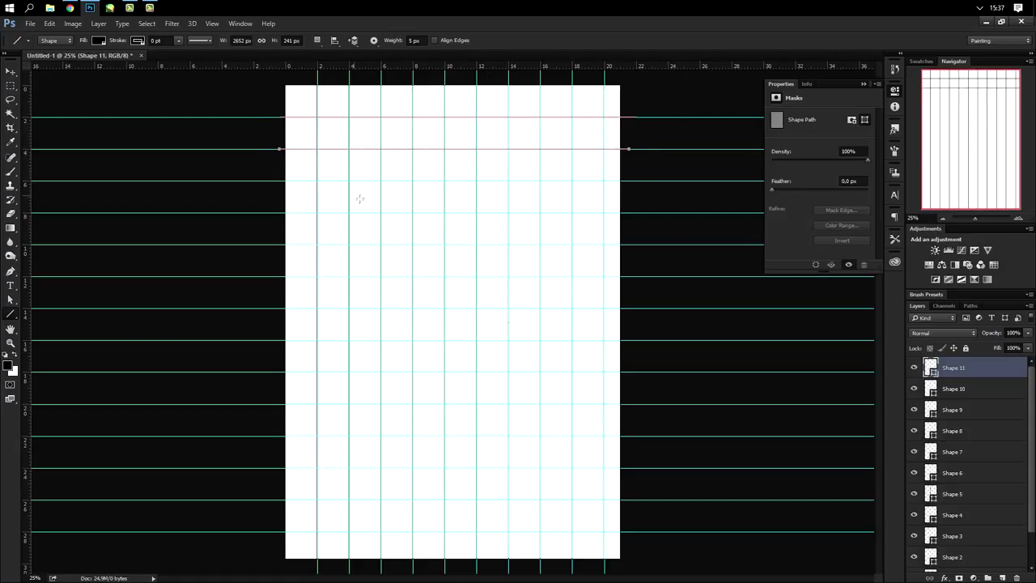
{"action": "left_click_drag", "start_coordinate": [283, 180], "coordinate": [632, 180]}
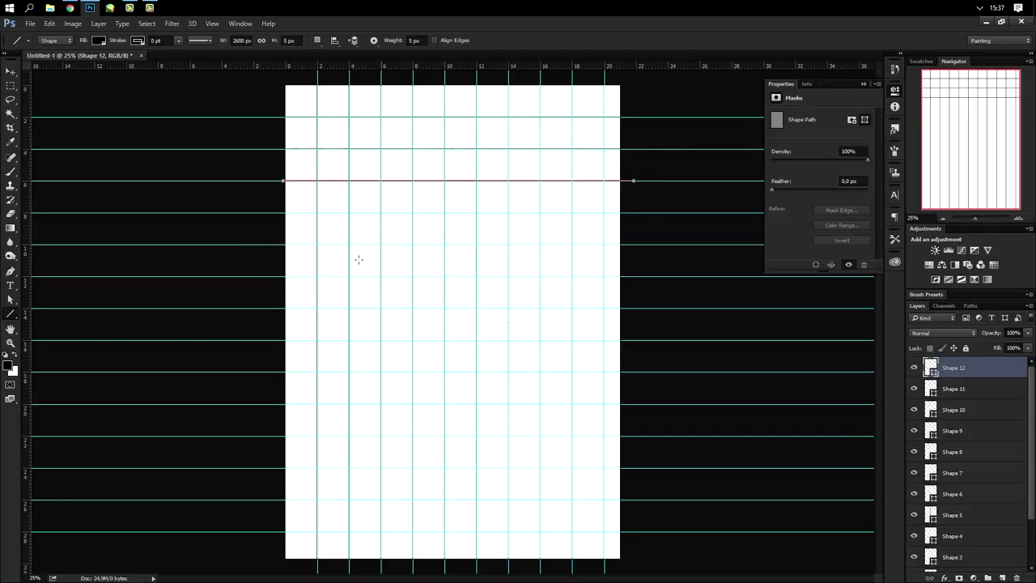
{"action": "left_click_drag", "start_coordinate": [280, 213], "coordinate": [628, 211]}
{"action": "left_click_drag", "start_coordinate": [283, 246], "coordinate": [631, 217]}
{"action": "left_click_drag", "start_coordinate": [284, 277], "coordinate": [641, 247]}
{"action": "left_click_drag", "start_coordinate": [283, 311], "coordinate": [658, 295]}
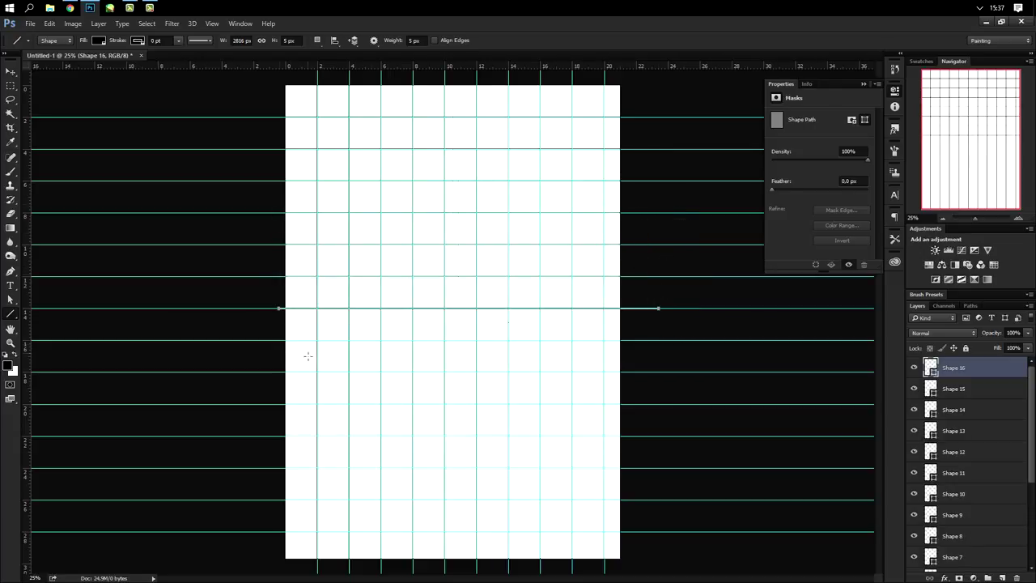
{"action": "left_click_drag", "start_coordinate": [279, 345], "coordinate": [631, 328]}
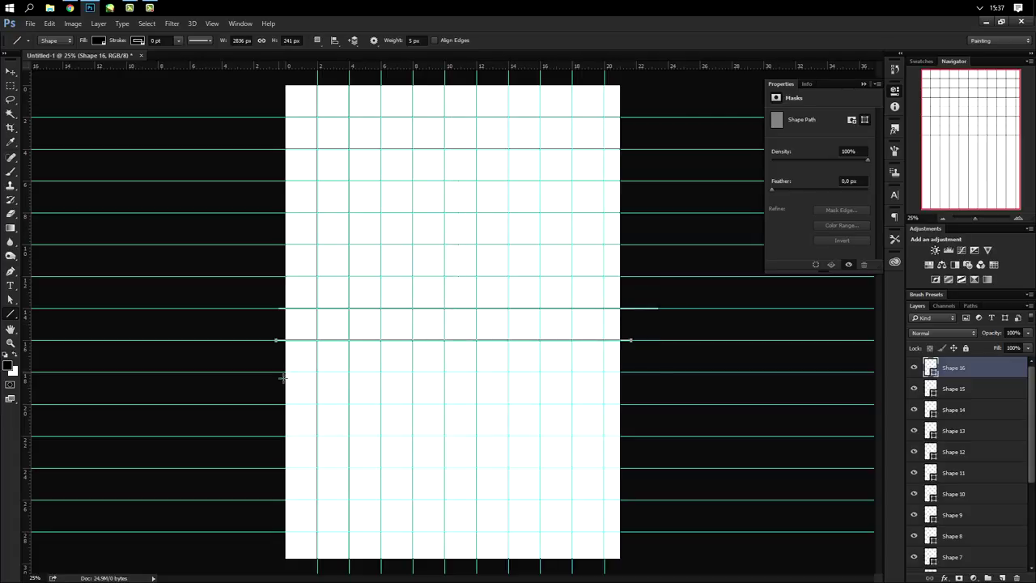
{"action": "left_click_drag", "start_coordinate": [279, 374], "coordinate": [639, 356]}
{"action": "left_click_drag", "start_coordinate": [282, 404], "coordinate": [641, 404]}
{"action": "mouse_move", "coordinate": [281, 435]}
{"action": "left_mouse_down"}
{"action": "mouse_move", "coordinate": [534, 453]}
{"action": "mouse_move", "coordinate": [625, 436]}
{"action": "left_mouse_up"}
{"action": "left_click_drag", "start_coordinate": [279, 468], "coordinate": [670, 467]}
{"action": "left_click_drag", "start_coordinate": [280, 500], "coordinate": [638, 488]}
{"action": "left_click_drag", "start_coordinate": [279, 532], "coordinate": [631, 526]}
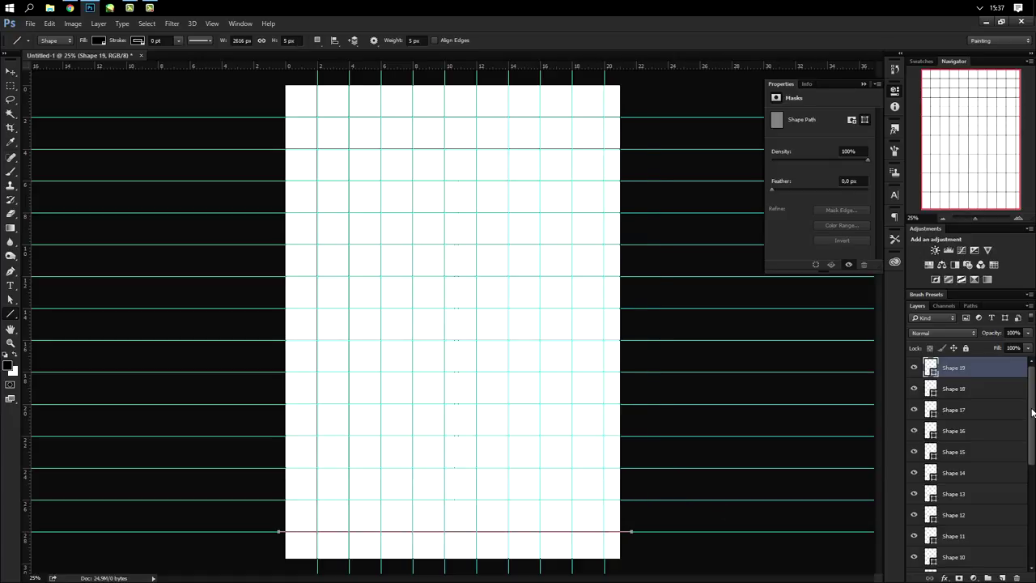
Step: Select all the line shape layers above the background and merge them into one shape layer
{"action": "scroll", "coordinate": [991, 444], "scroll_direction": "down", "scroll_amount": 5}
{"action": "left_click", "coordinate": [963, 543], "text": "shift"}
{"action": "right_click", "coordinate": [963, 542]}
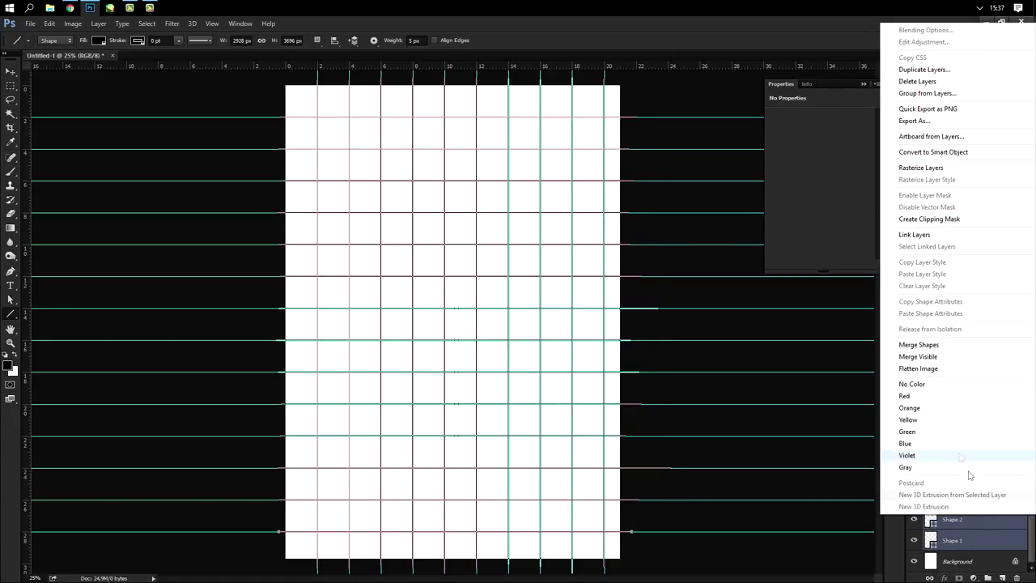
{"action": "left_click", "coordinate": [926, 348]}
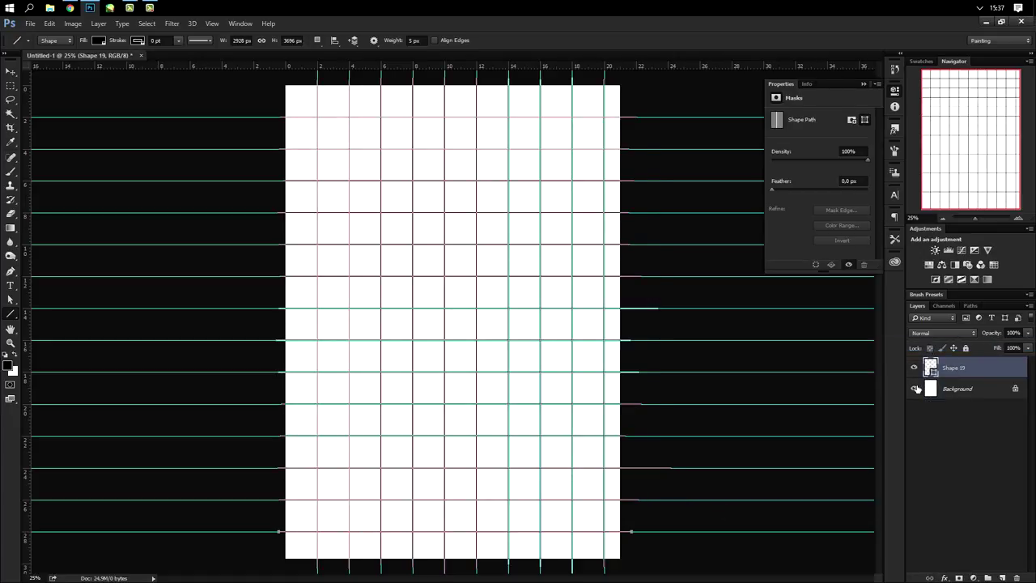
Step: Deselect the merged line layer and clear all guides from the page
{"action": "left_click", "coordinate": [6, 73]}
{"action": "left_click", "coordinate": [972, 406]}
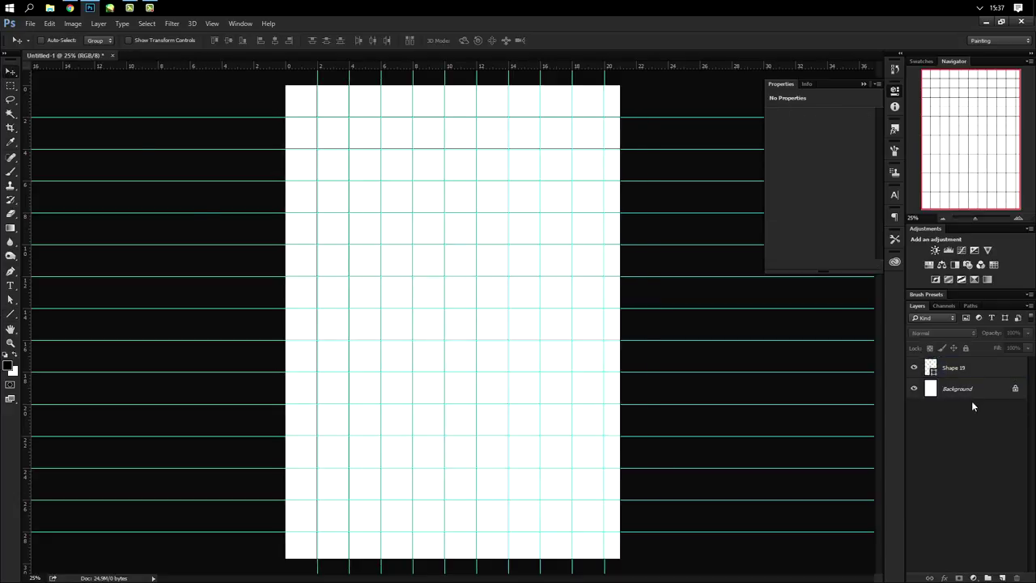
{"action": "left_click", "coordinate": [212, 23]}
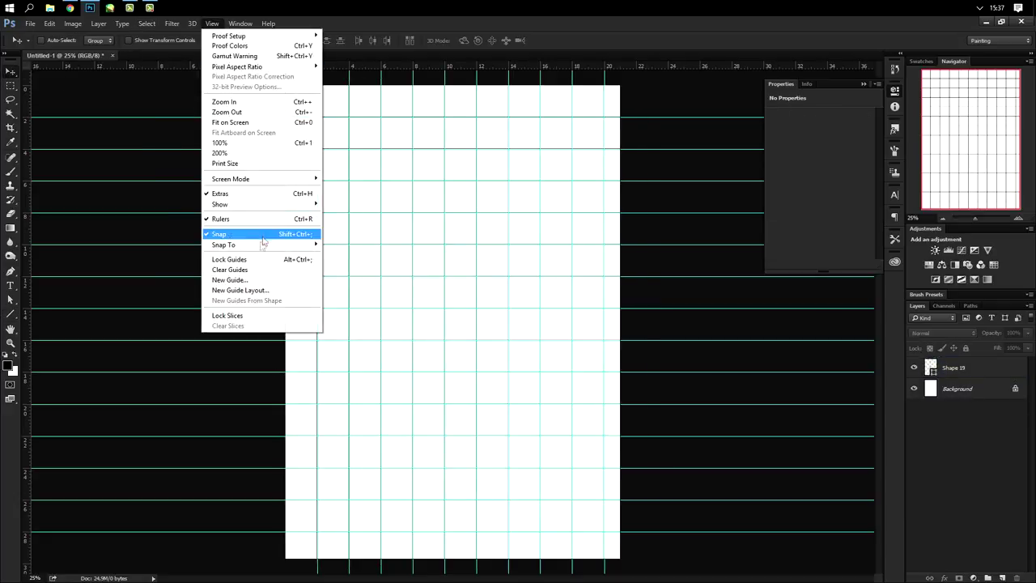
{"action": "left_click", "coordinate": [241, 267]}
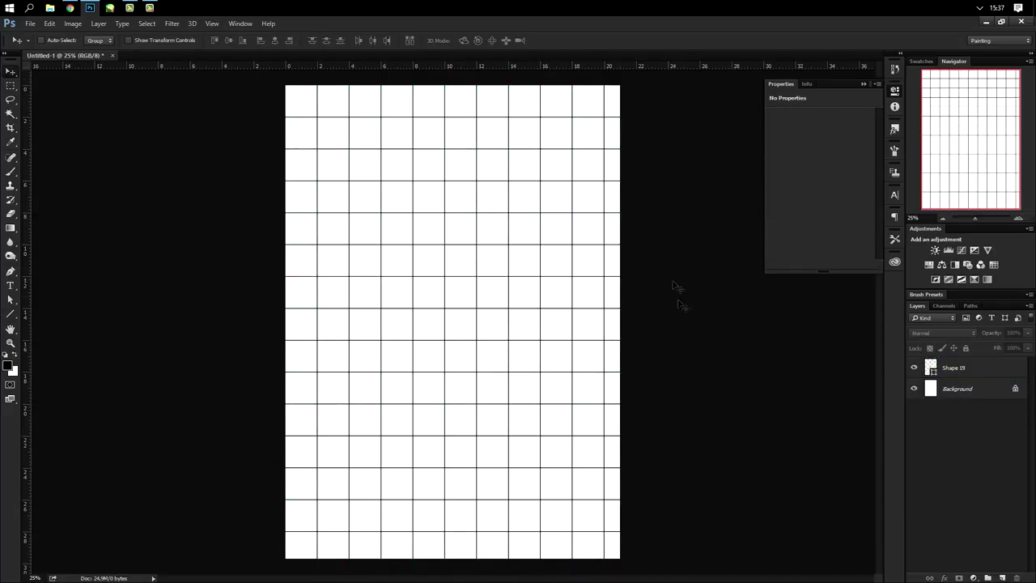
Step: Add a letter A as text in the page's top-left grid cell and set its size to 11 pt
{"action": "left_click", "coordinate": [11, 285]}
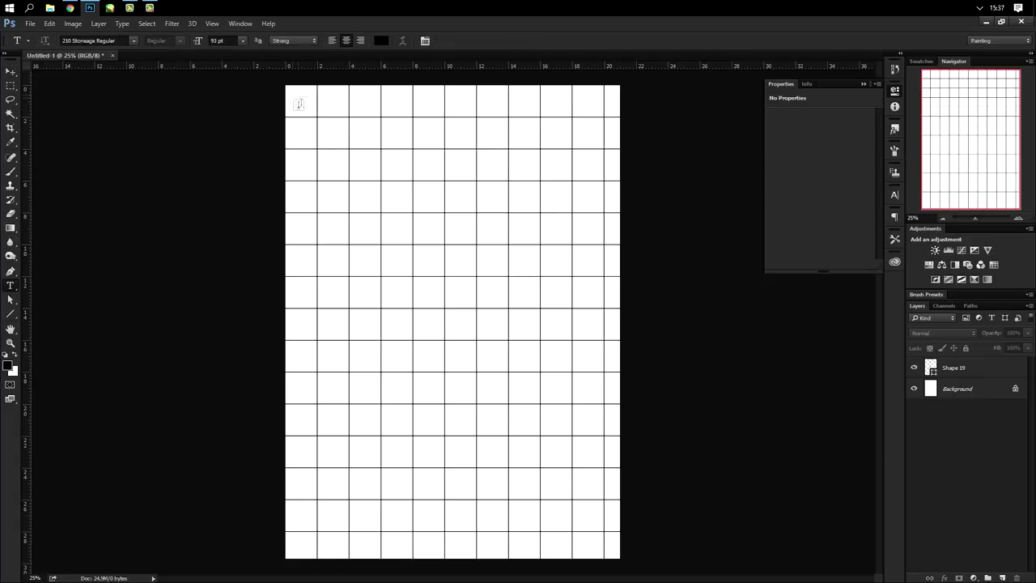
{"action": "left_click", "coordinate": [295, 100]}
{"action": "type", "text": "A"}
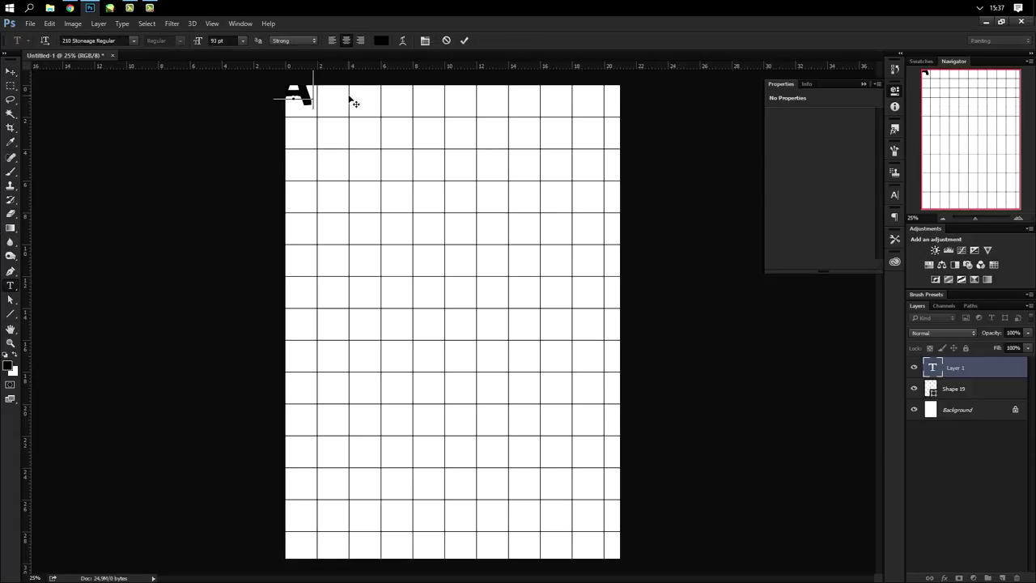
{"action": "left_click", "coordinate": [228, 40]}
{"action": "left_click", "coordinate": [242, 40]}
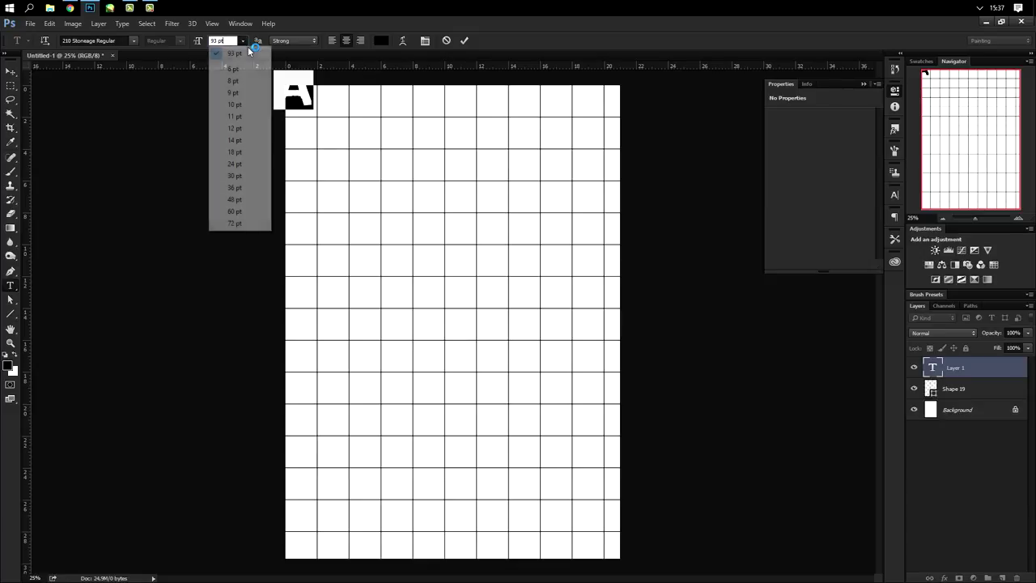
{"action": "left_click", "coordinate": [245, 118]}
Step: Change the letter A's font to Arial Bold and its size to 18 pt
{"action": "left_click", "coordinate": [76, 40]}
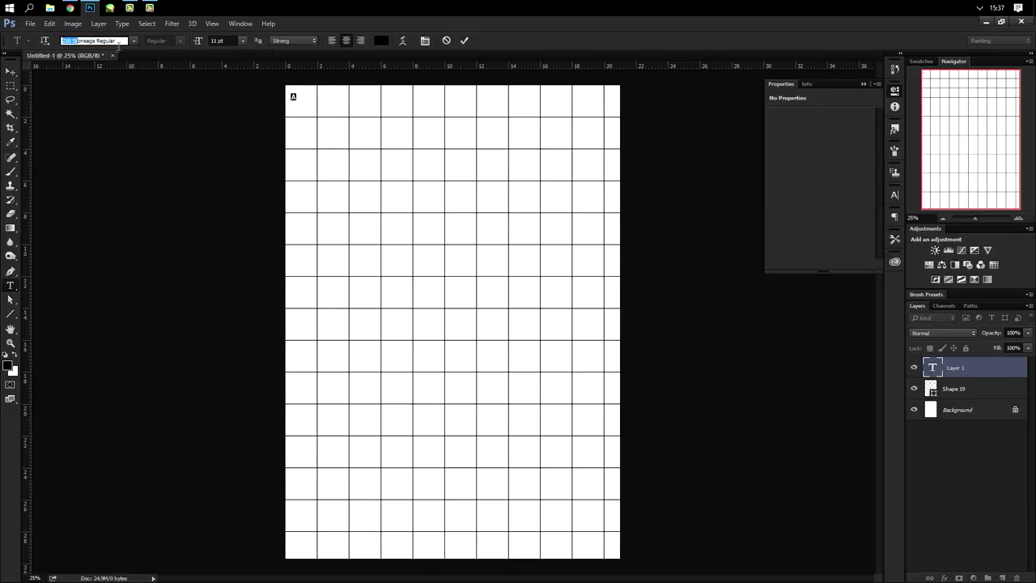
{"action": "type", "text": "ARIA"}
{"action": "key", "text": "Down"}
{"action": "key", "text": "Return"}
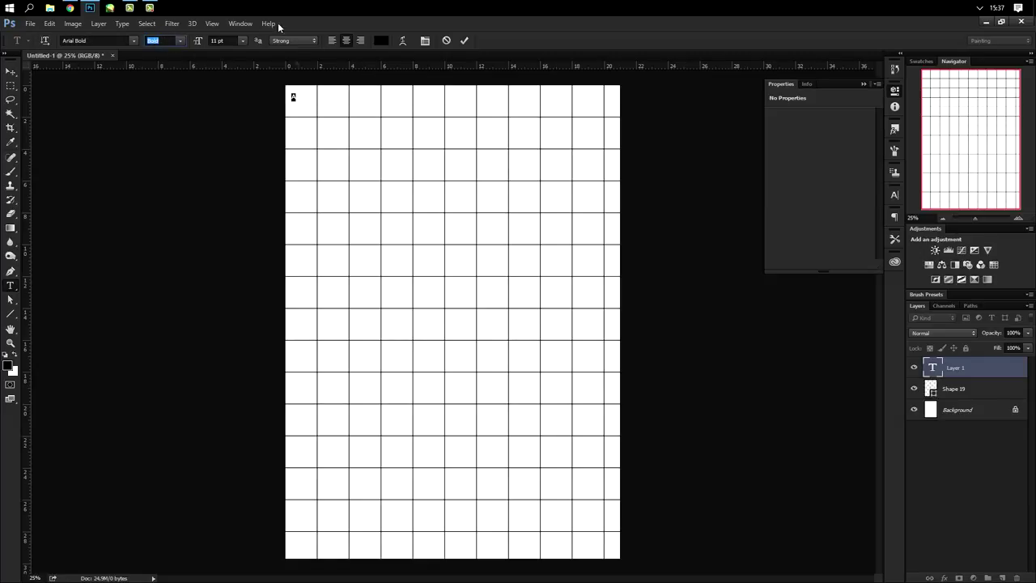
{"action": "key", "text": "Tab"}
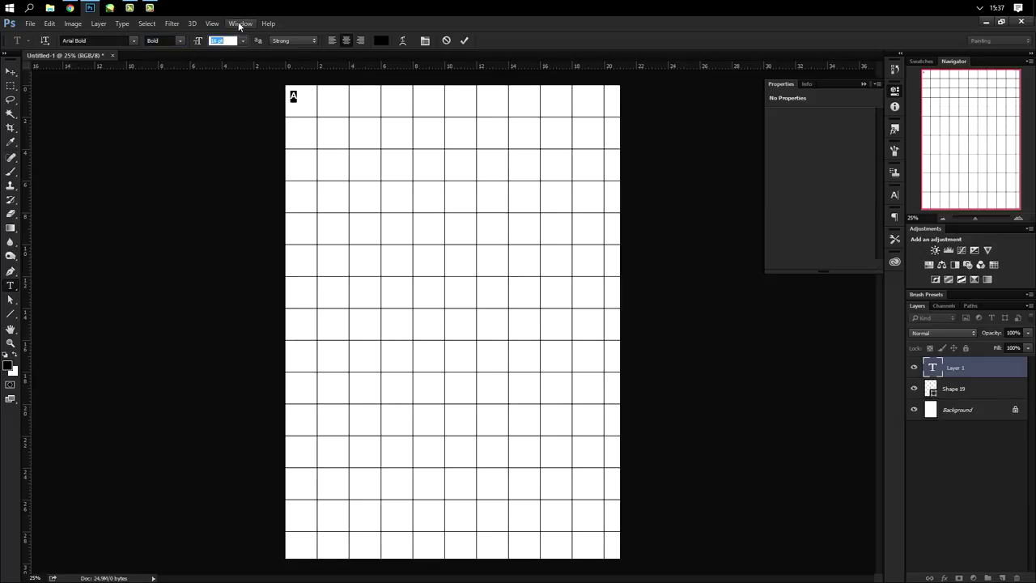
Step: Move the letter A to the upper middle of the first grid cell and left-align its text
{"action": "left_click", "coordinate": [10, 71]}
{"action": "mouse_move", "coordinate": [363, 135]}
{"action": "left_mouse_down"}
{"action": "mouse_move", "coordinate": [378, 127]}
{"action": "mouse_move", "coordinate": [370, 130]}
{"action": "left_mouse_up"}
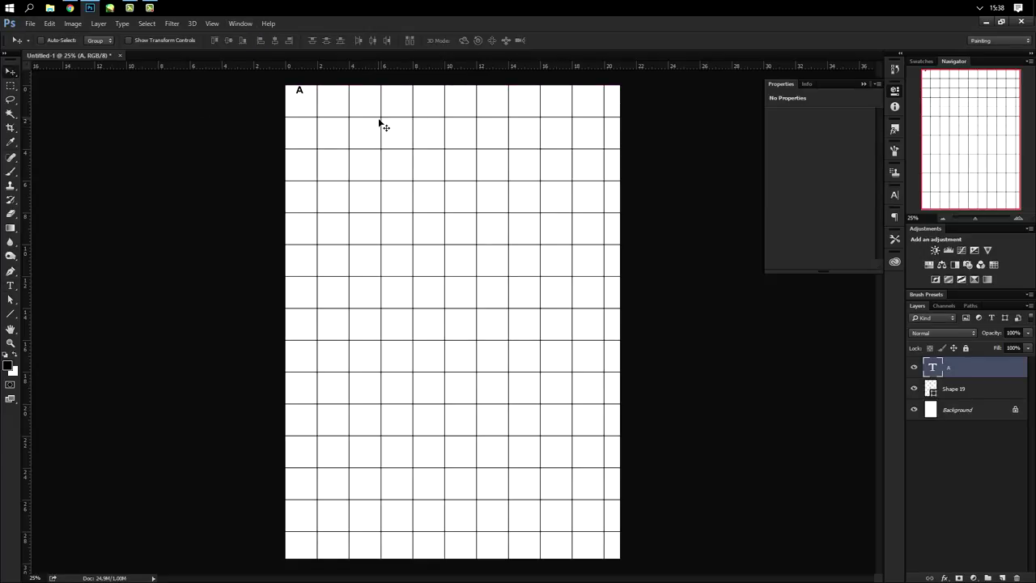
{"action": "left_click", "coordinate": [12, 285]}
{"action": "left_click", "coordinate": [331, 40]}
Step: Extend the letter A text to ABCDEFGHIJ and select the whole line
{"action": "left_click", "coordinate": [304, 93]}
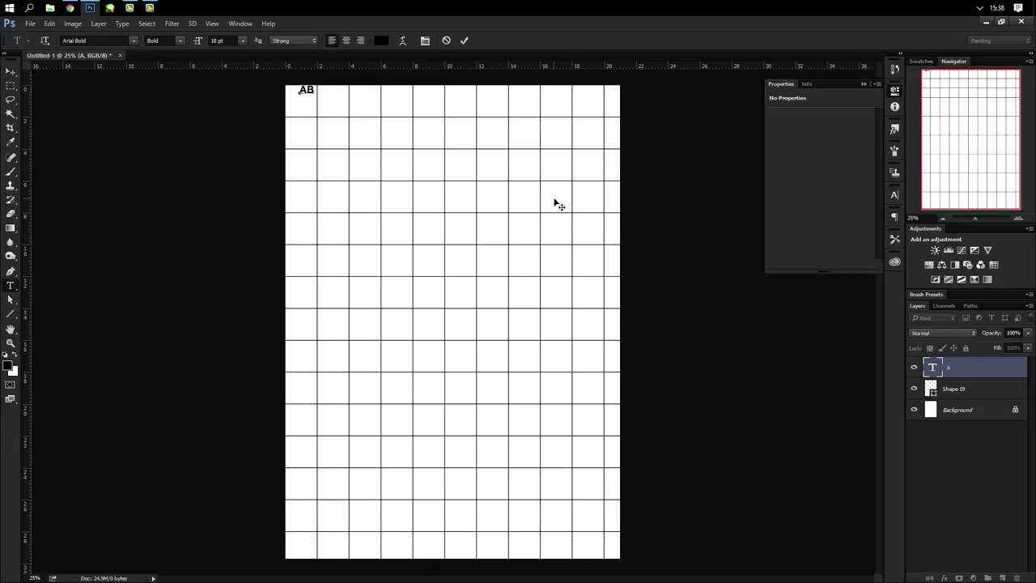
{"action": "type", "text": "BCDEFGHIJ"}
{"action": "key", "text": "ctrl+a"}
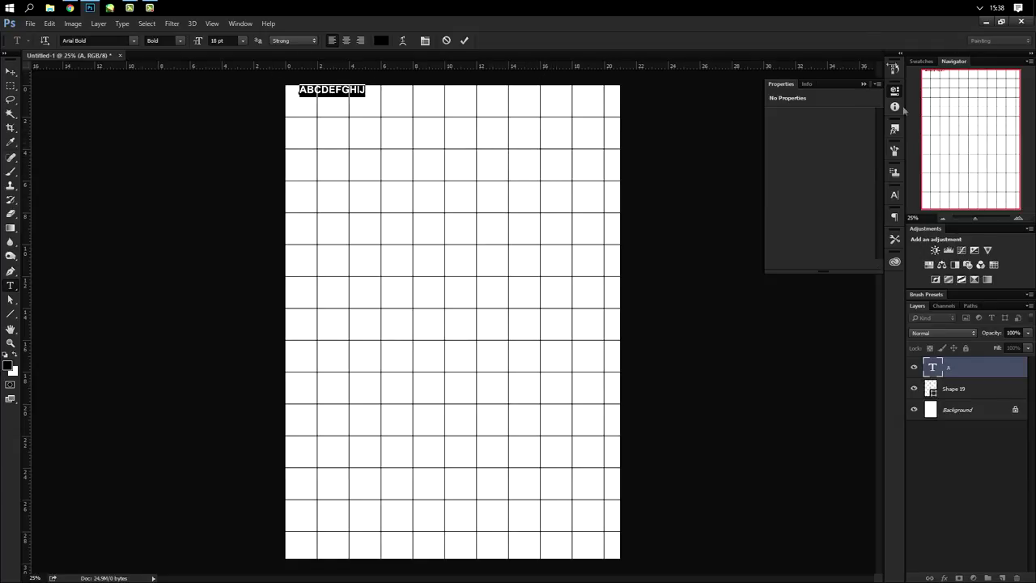
Step: Set the tracking of the ABCDEFGHIJ text to 2460 so the letters spread across the grid columns, and commit the text
{"action": "left_click", "coordinate": [894, 195]}
{"action": "left_click", "coordinate": [872, 229]}
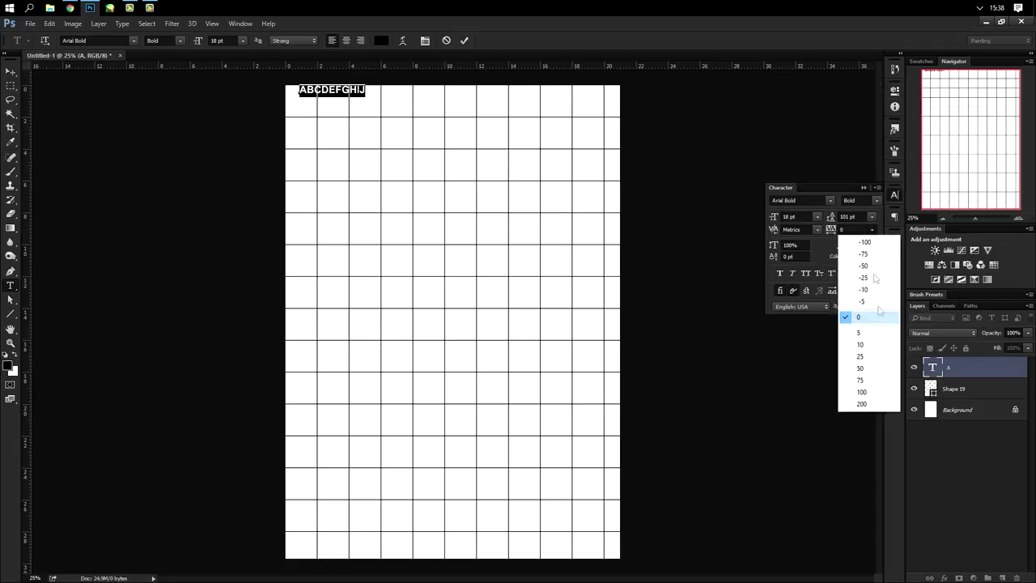
{"action": "left_click", "coordinate": [860, 369]}
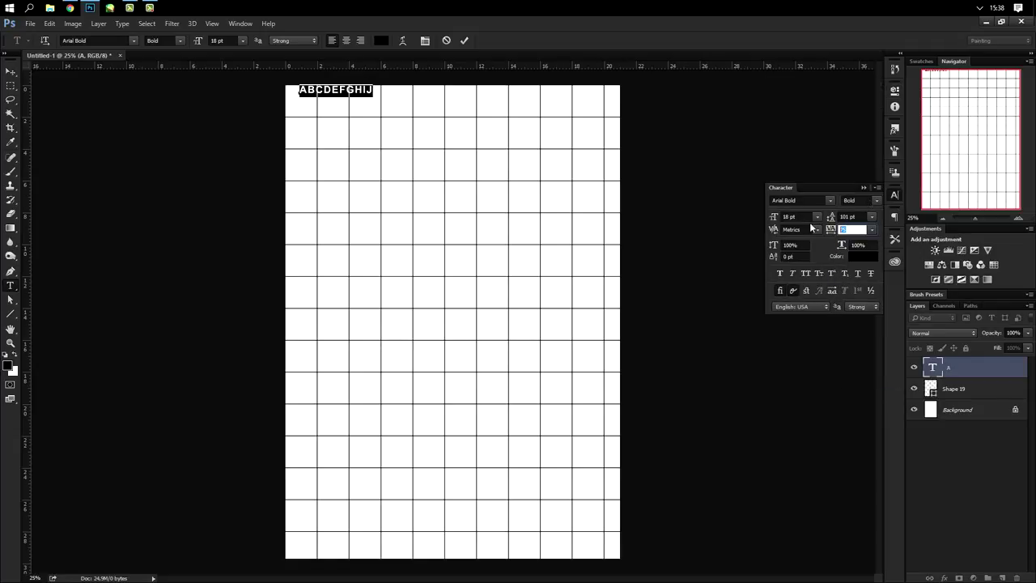
{"action": "type", "text": "200"}
{"action": "key", "text": "Return"}
{"action": "scroll", "coordinate": [836, 233], "scroll_direction": "up", "scroll_amount": 19}
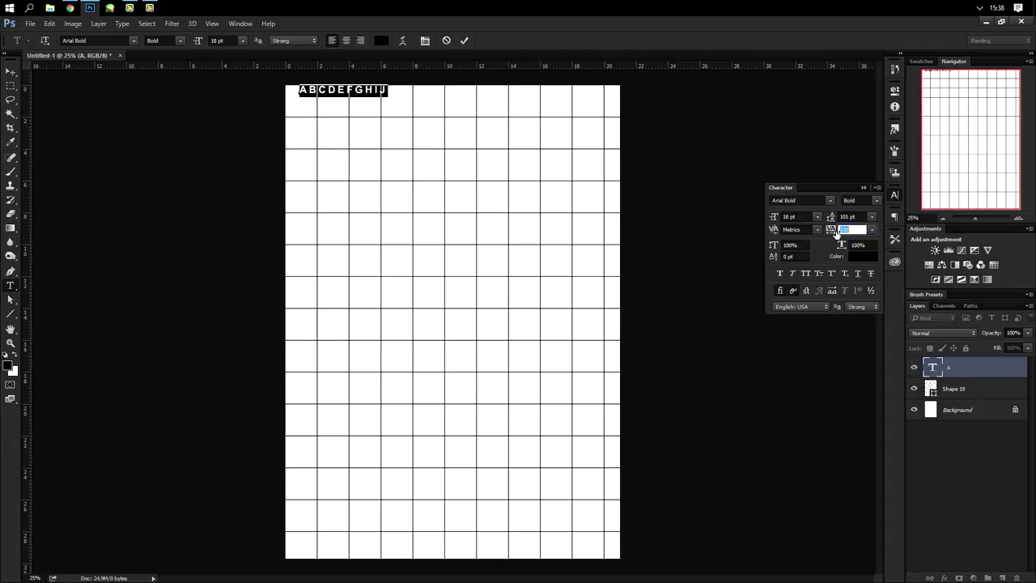
{"action": "key", "text": "Up"}
{"action": "key", "text": "Up"}
{"action": "key", "text": "Up"}
{"action": "key", "text": "Up"}
{"action": "key", "text": "Up"}
{"action": "key", "text": "Up"}
{"action": "key", "text": "Up"}
{"action": "key", "text": "Up"}
{"action": "key", "text": "Up"}
{"action": "key", "text": "Up"}
{"action": "key", "text": "Up"}
{"action": "key", "text": "Up"}
{"action": "key", "text": "Up"}
{"action": "key", "text": "Up"}
{"action": "key", "text": "Up"}
{"action": "key", "text": "Up"}
{"action": "key", "text": "Up"}
{"action": "key", "text": "Up"}
{"action": "key", "text": "Up"}
{"action": "key", "text": "Up"}
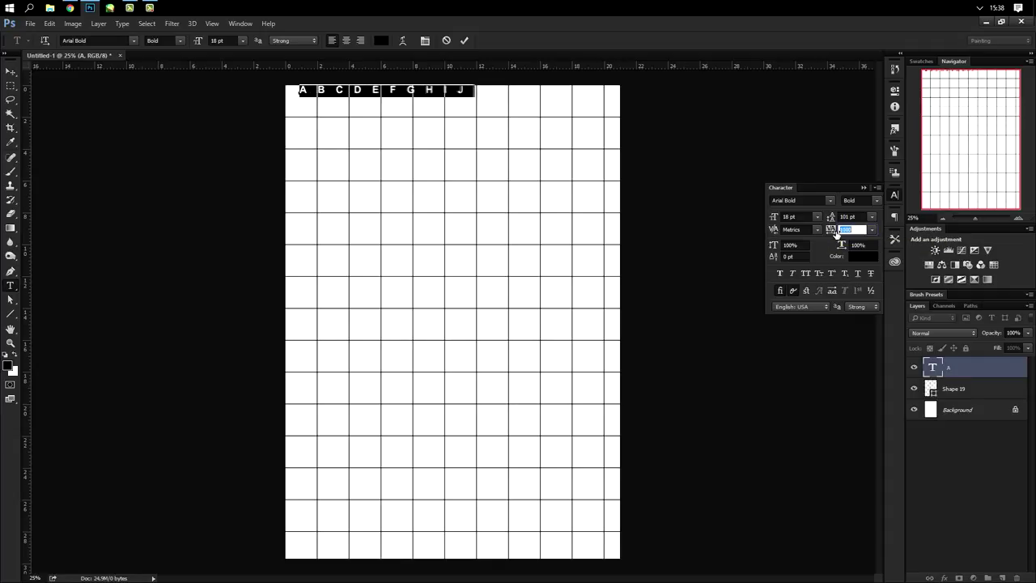
{"action": "key", "text": "Up"}
{"action": "key", "text": "Up"}
{"action": "key", "text": "Up"}
{"action": "key", "text": "Up"}
{"action": "key", "text": "Up"}
{"action": "key", "text": "Up"}
{"action": "key", "text": "Up"}
{"action": "key", "text": "Up"}
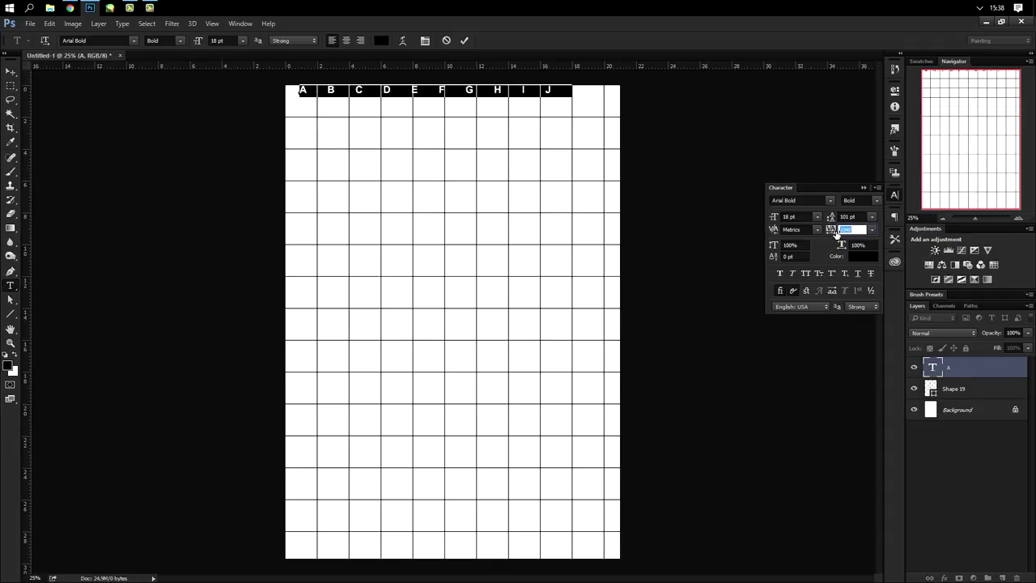
{"action": "key", "text": "Up"}
{"action": "key", "text": "Up"}
{"action": "key", "text": "Up"}
{"action": "key", "text": "Up"}
{"action": "key", "text": "Up"}
{"action": "key", "text": "Up"}
{"action": "key", "text": "Up"}
{"action": "key", "text": "Up"}
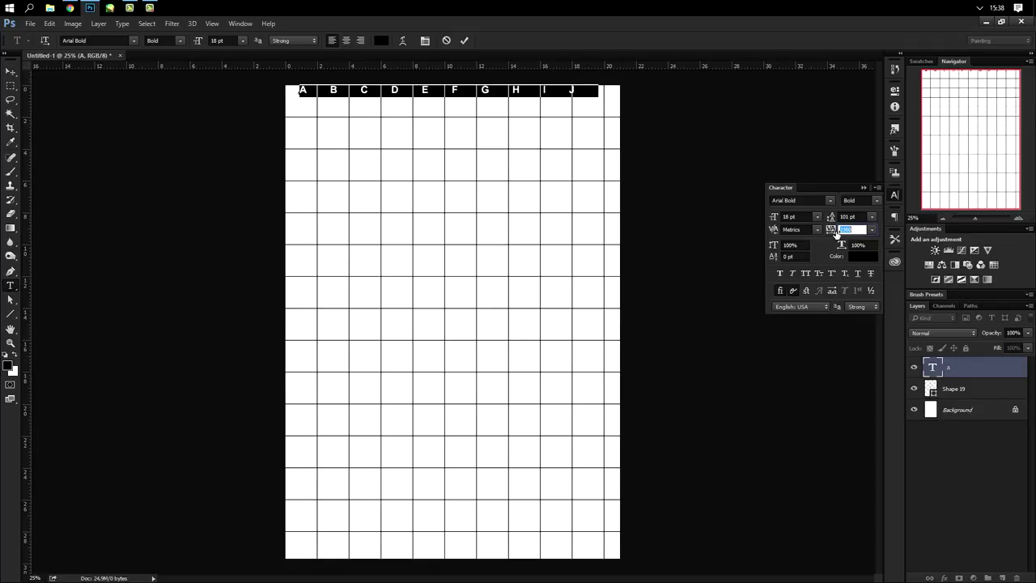
{"action": "key", "text": "Up"}
{"action": "key", "text": "Up"}
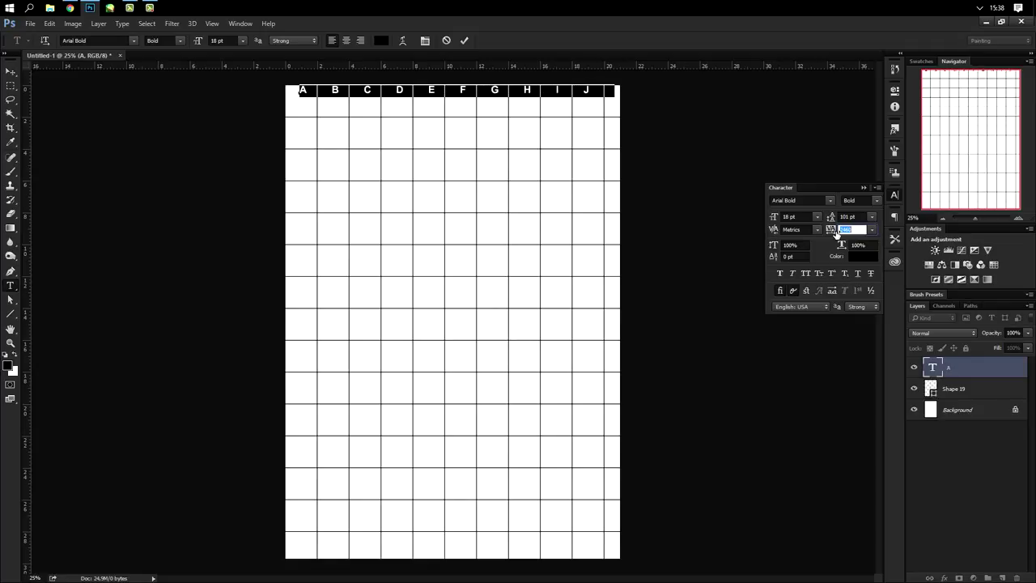
{"action": "left_click", "coordinate": [10, 72]}
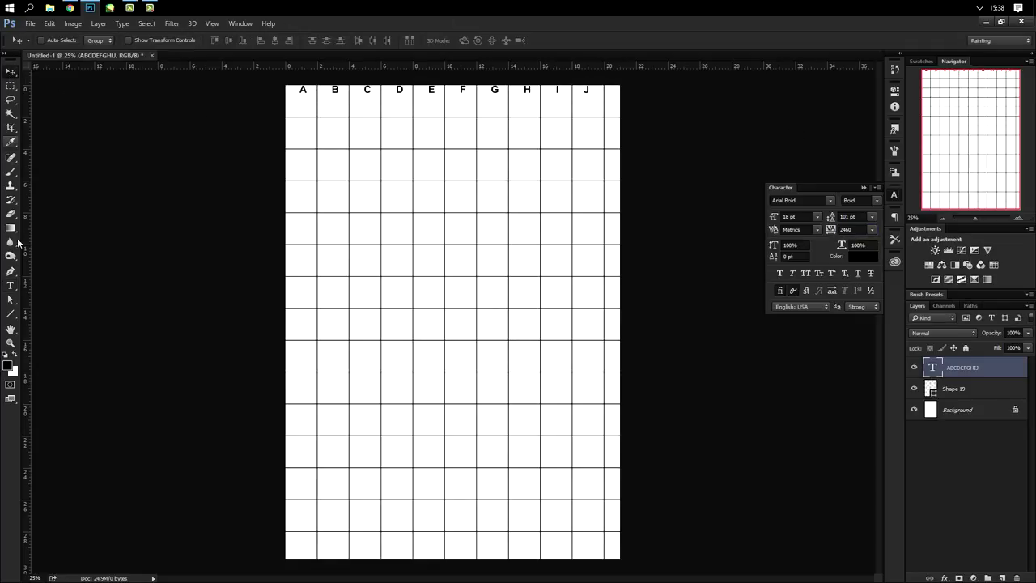
Step: Add the numbers 1 to 3 as text on separate lines in the first column and set their tracking to 0
{"action": "left_click", "coordinate": [10, 285]}
{"action": "left_click", "coordinate": [292, 135]}
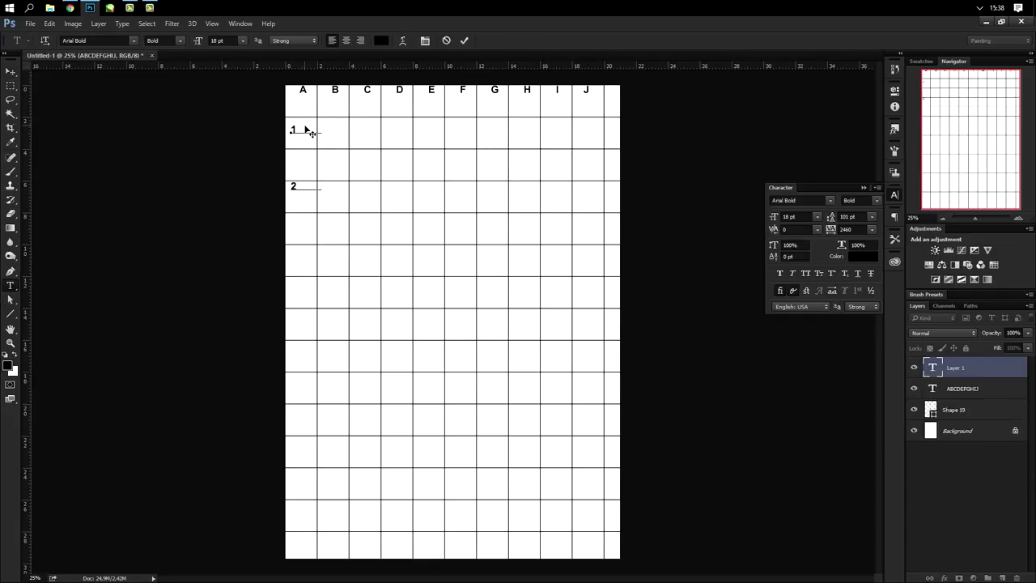
{"action": "key", "text": "ctrl+a"}
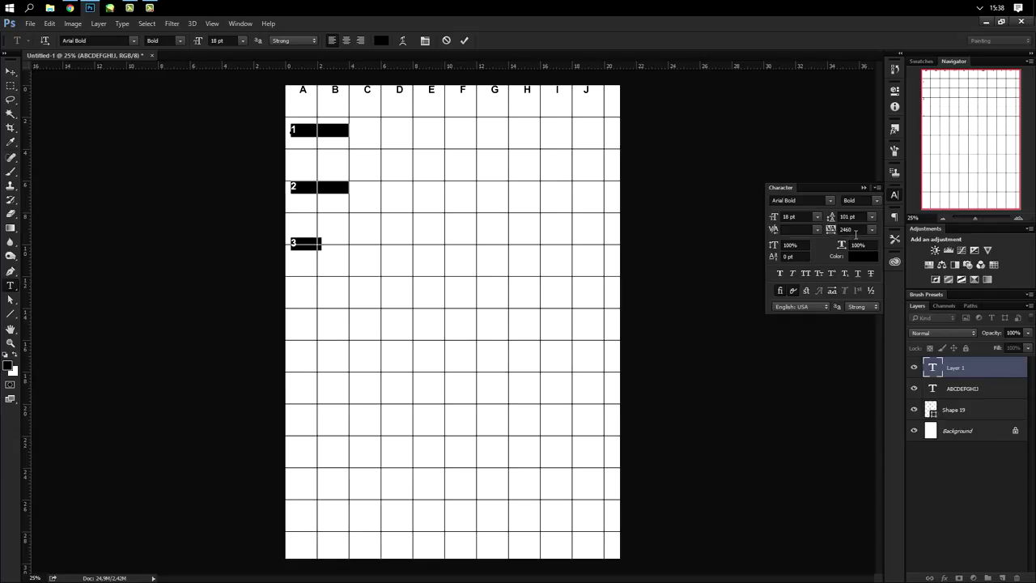
{"action": "left_click", "coordinate": [838, 231]}
Step: Move the number text to the grid's left edge with the 1 inside the first row's cell
{"action": "left_click", "coordinate": [10, 72]}
{"action": "left_click_drag", "start_coordinate": [372, 185], "coordinate": [366, 156]}
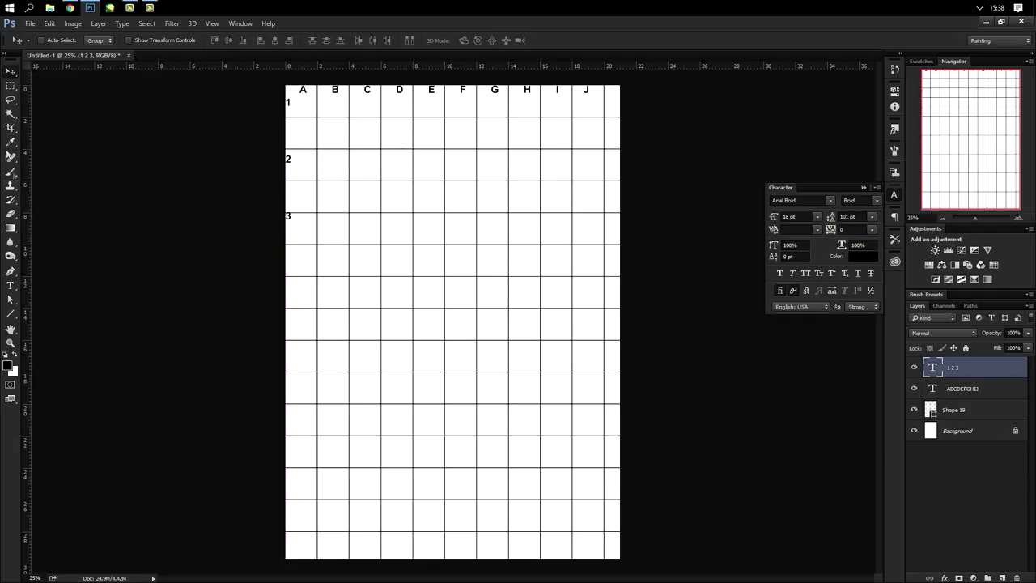
{"action": "key", "text": "Right"}
{"action": "key", "text": "Right"}
Step: Select all the row numbers and set their leading to 54 pt
{"action": "left_click", "coordinate": [11, 285]}
{"action": "left_click", "coordinate": [291, 109]}
{"action": "key", "text": "ctrl+a"}
{"action": "key", "text": "ctrl+a"}
{"action": "left_click", "coordinate": [861, 217]}
{"action": "key", "text": "Down"}
{"action": "key", "text": "Down"}
{"action": "key", "text": "Down"}
{"action": "key", "text": "Down"}
{"action": "key", "text": "Down"}
{"action": "key", "text": "Down"}
{"action": "key", "text": "Down"}
{"action": "key", "text": "Down"}
{"action": "key", "text": "Down"}
{"action": "key", "text": "Down"}
{"action": "key", "text": "Down"}
{"action": "key", "text": "Down"}
{"action": "key", "text": "Down"}
{"action": "key", "text": "Down"}
{"action": "key", "text": "Down"}
{"action": "key", "text": "Down"}
{"action": "key", "text": "Down"}
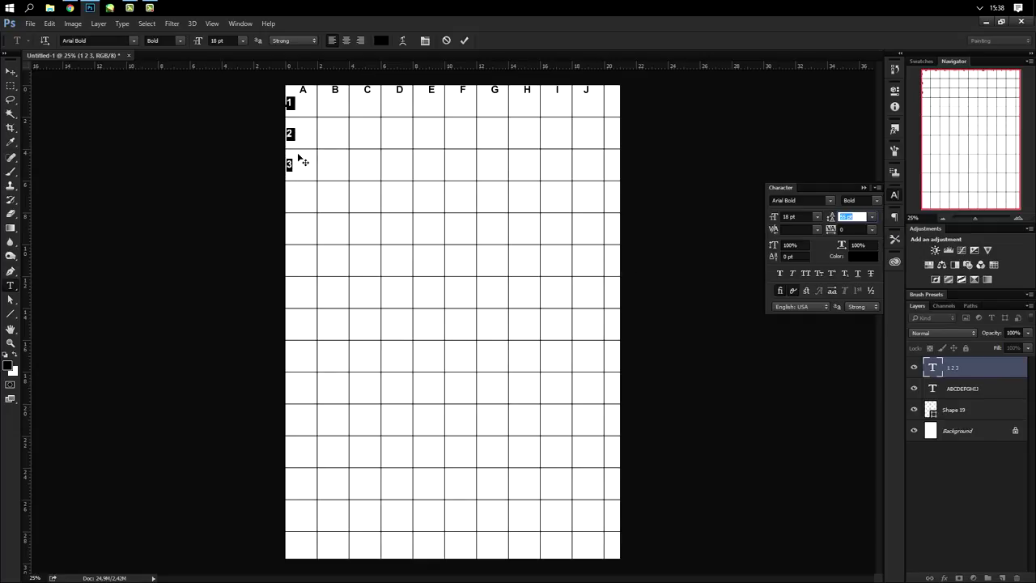
{"action": "key", "text": "Down"}
Step: Extend the row number text to 13, one number per line, and set the leading of all lines to 57 pt
{"action": "left_click", "coordinate": [298, 165]}
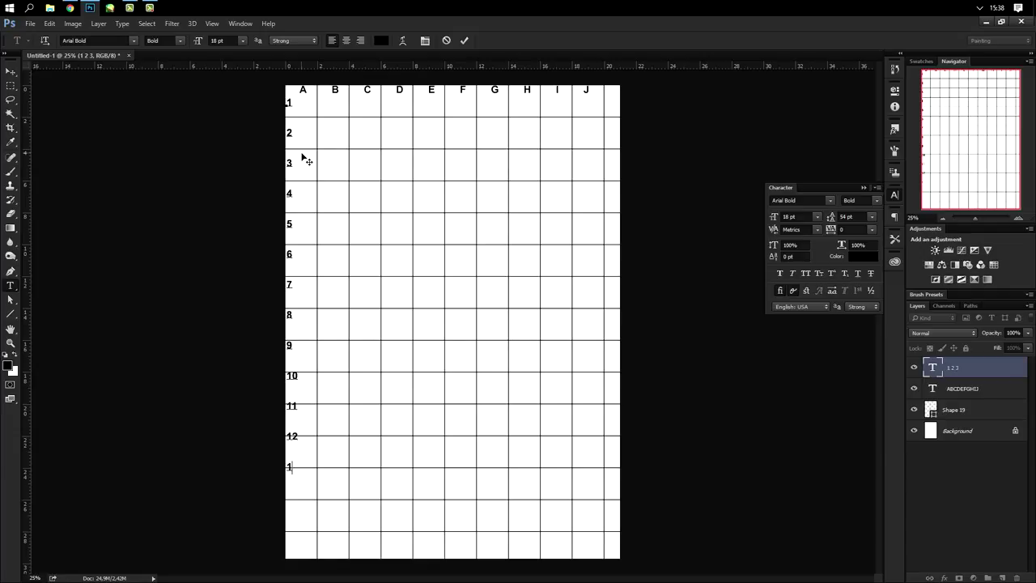
{"action": "key", "text": "ctrl+a"}
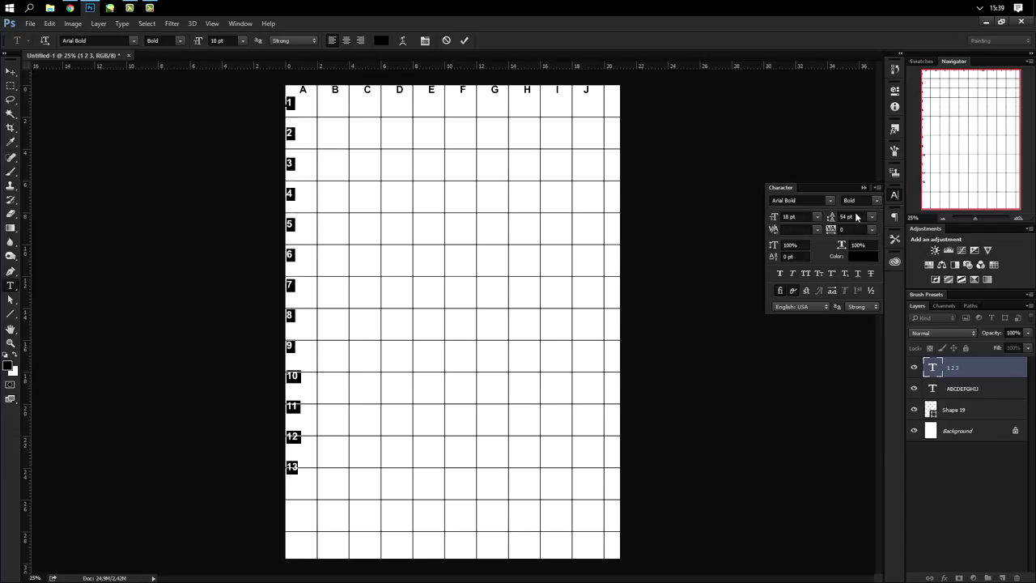
{"action": "left_click", "coordinate": [858, 217]}
{"action": "key", "text": "Up"}
{"action": "key", "text": "Up"}
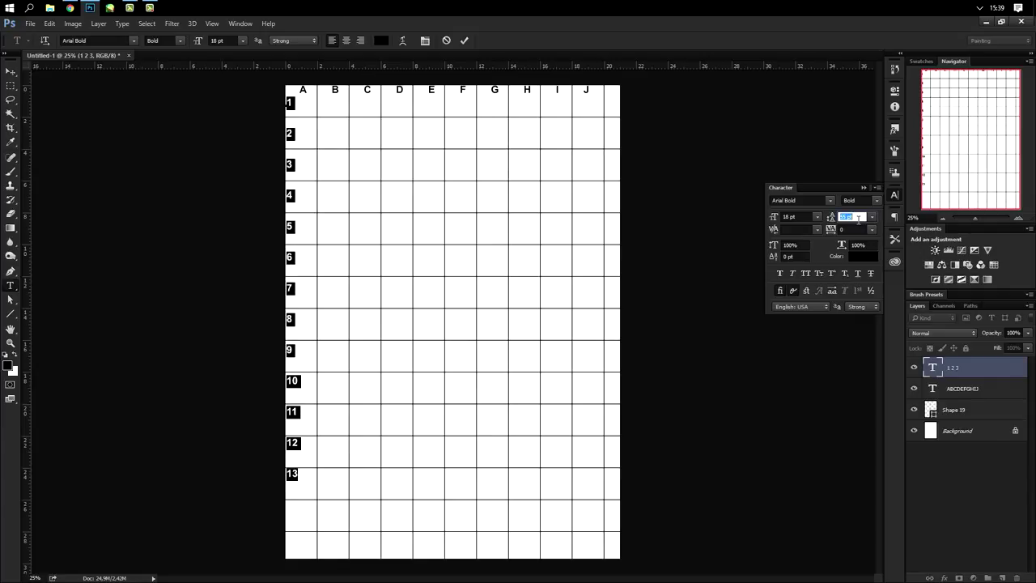
{"action": "key", "text": "Up"}
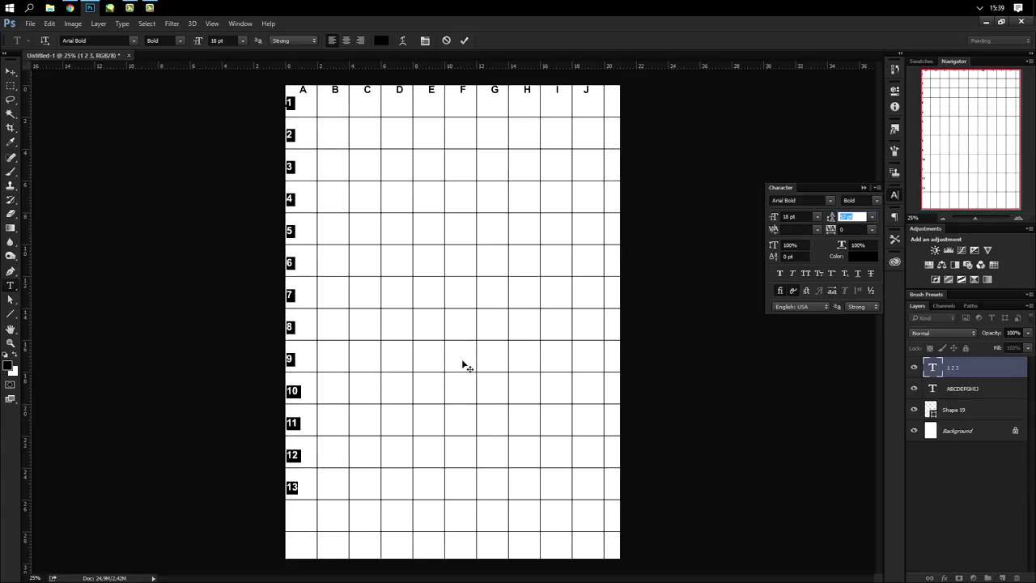
Step: Shift the row number text slightly and set its leading to 56 pt
{"action": "left_click_drag", "start_coordinate": [311, 499], "coordinate": [305, 494]}
{"action": "key", "text": "ctrl+z"}
{"action": "left_click", "coordinate": [863, 217]}
{"action": "key", "text": "Up"}
{"action": "key", "text": "Up"}
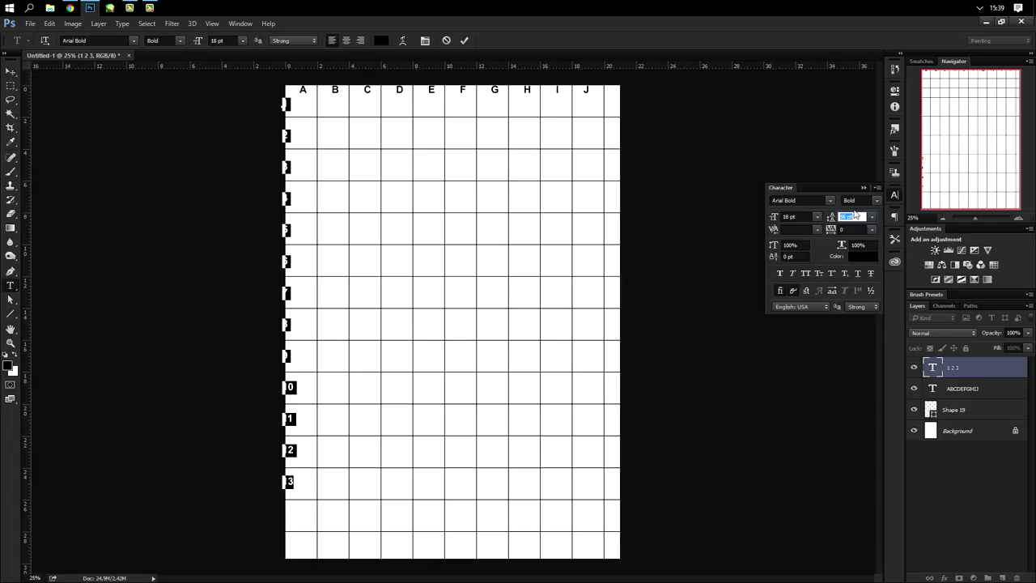
Step: Extend the row numbers to 15 and nudge the text right until the numbers lie fully inside the first column
{"action": "left_click", "coordinate": [293, 484]}
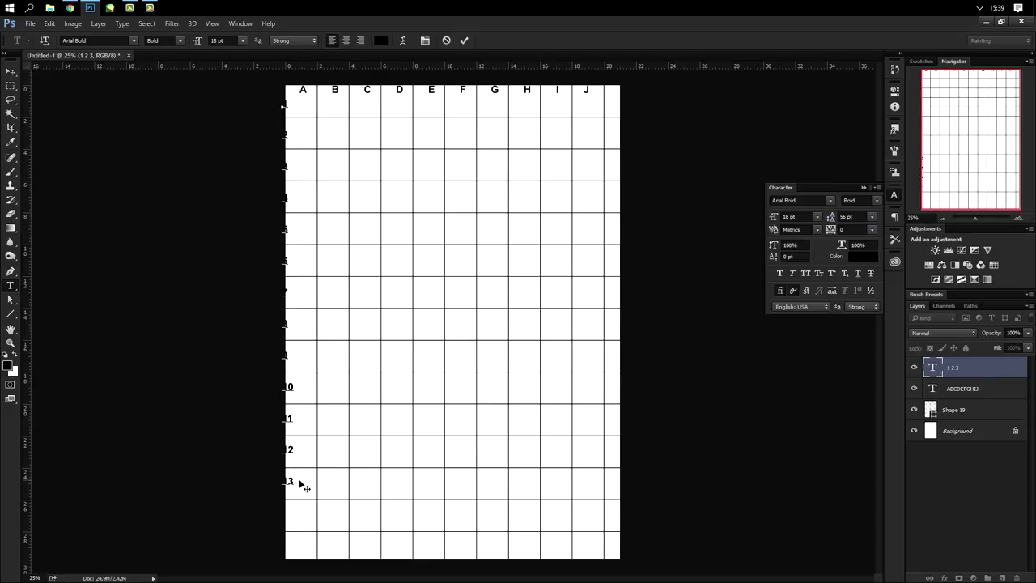
{"action": "type", "text": "5"}
{"action": "left_click", "coordinate": [11, 72]}
{"action": "key", "text": "Right"}
{"action": "key", "text": "Right"}
{"action": "key", "text": "Right"}
{"action": "key", "text": "Right"}
{"action": "key", "text": "Right"}
{"action": "key", "text": "Right"}
{"action": "key", "text": "Right"}
{"action": "key", "text": "Right"}
{"action": "key", "text": "Right"}
{"action": "key", "text": "Right"}
{"action": "key", "text": "Right"}
{"action": "key", "text": "Right"}
{"action": "key", "text": "Right"}
{"action": "key", "text": "Right"}
{"action": "key", "text": "Right"}
{"action": "key", "text": "Right"}
{"action": "key", "text": "Right"}
{"action": "key", "text": "Right"}
{"action": "key", "text": "Right"}
{"action": "key", "text": "Right"}
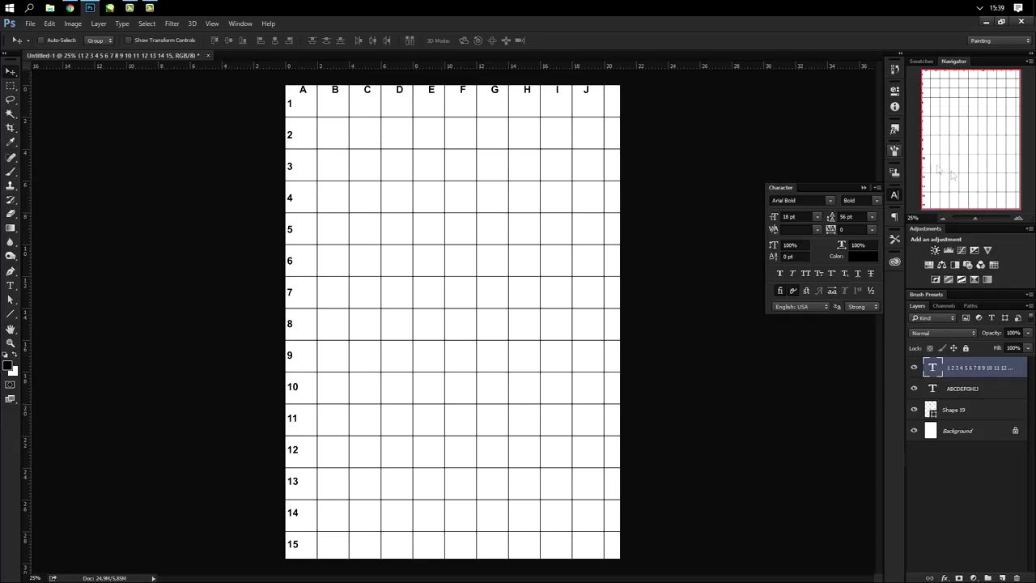
Step: Group the row number text, the ABCDEFGHIJ text and the Shape 19 layer, and collapse the character settings
{"action": "left_click", "coordinate": [962, 433]}
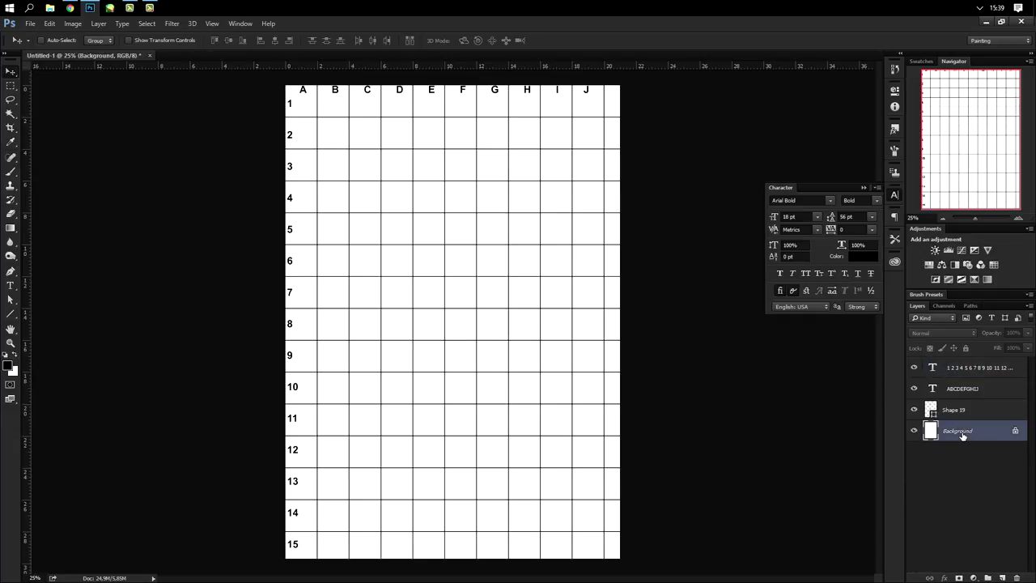
{"action": "left_click", "coordinate": [979, 410]}
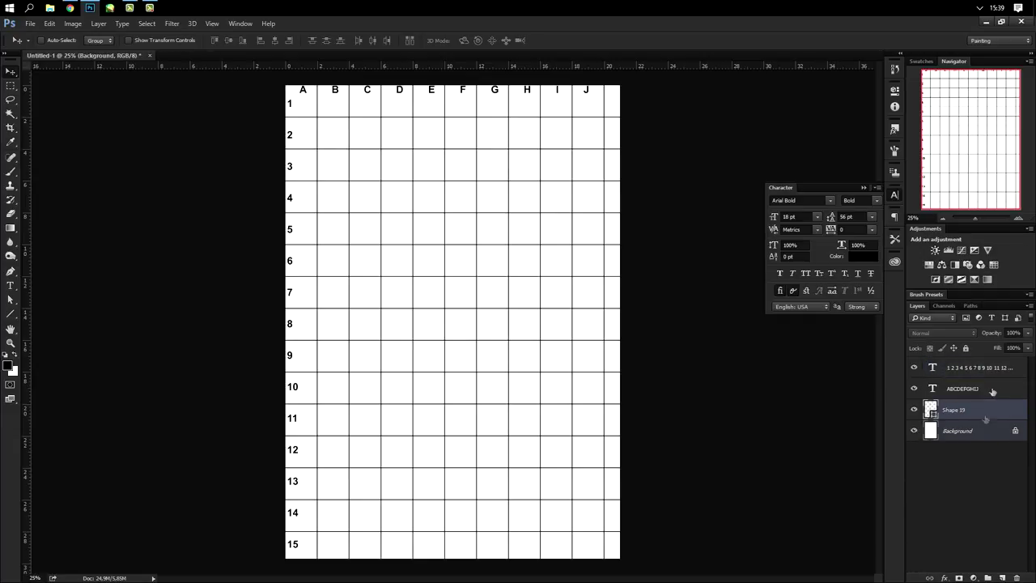
{"action": "left_click", "coordinate": [1008, 367], "text": "shift"}
{"action": "key", "text": "ctrl+g"}
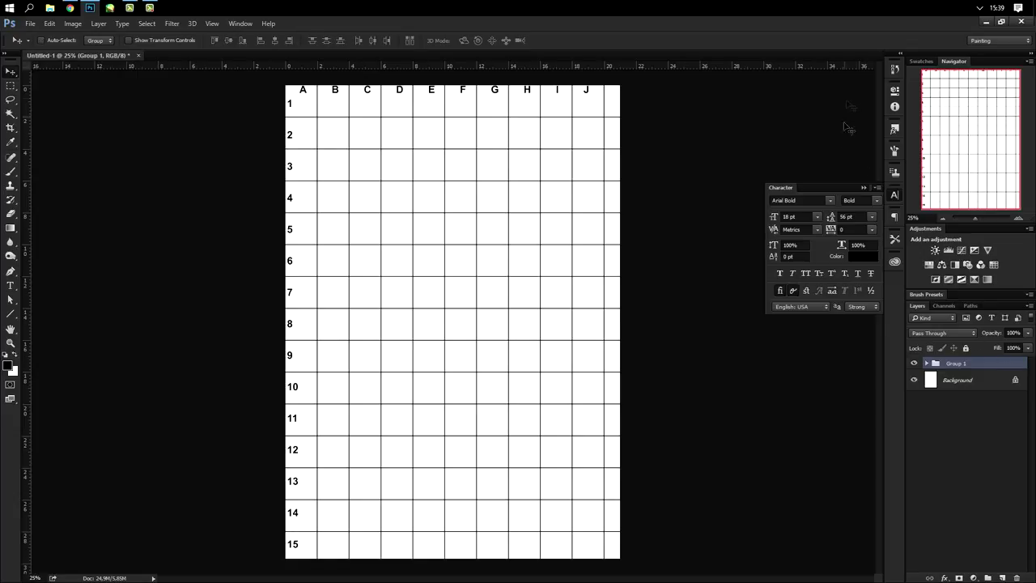
{"action": "left_click", "coordinate": [862, 186]}
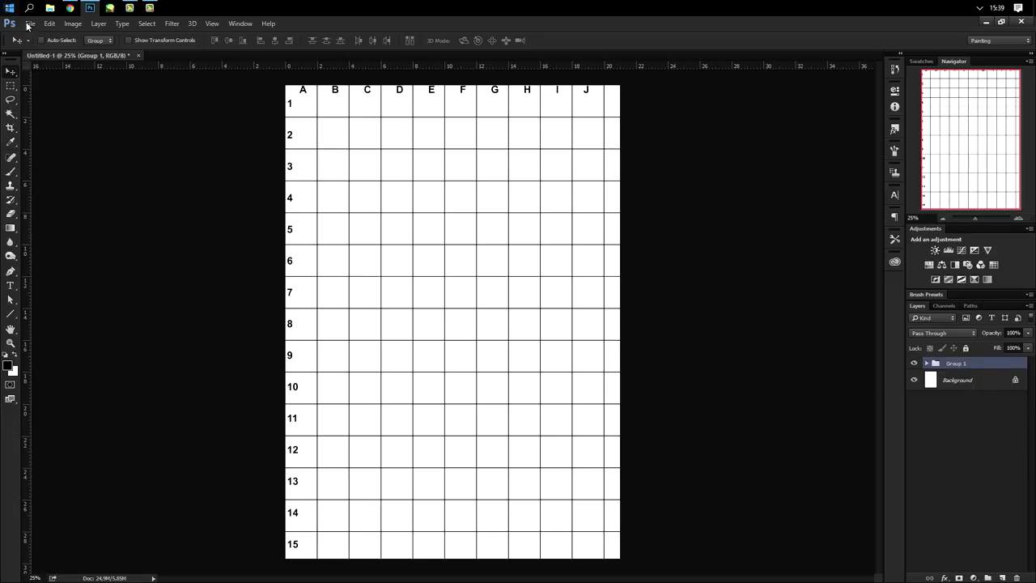
{"action": "left_click", "coordinate": [150, 7]}
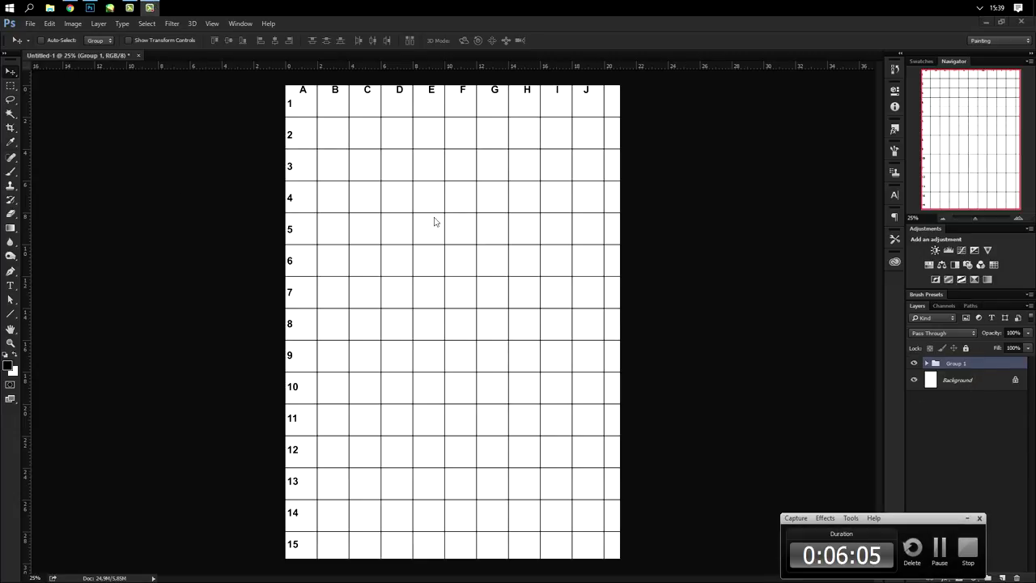
{"action": "key", "text": "F9"}
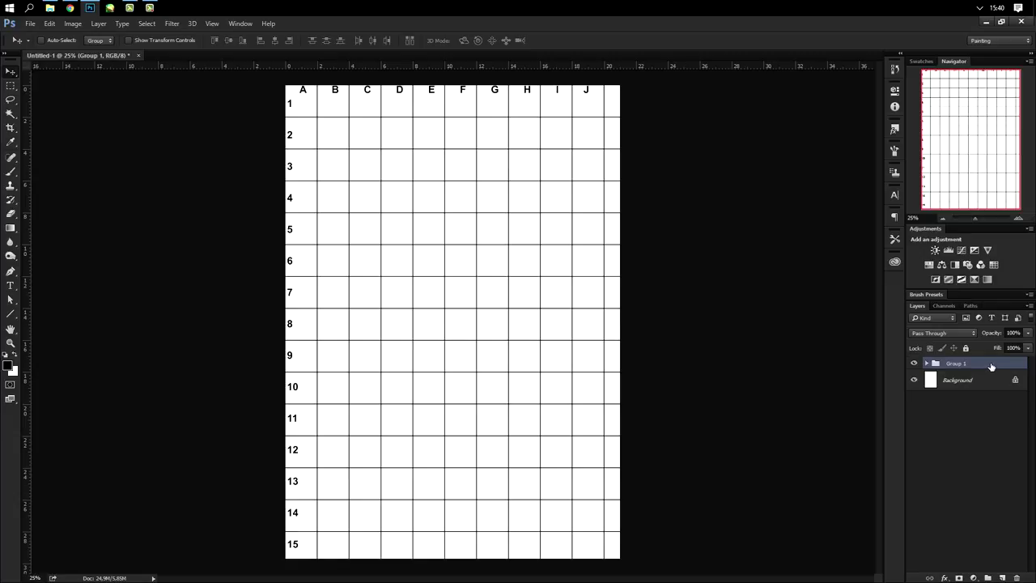
{"action": "mouse_move", "coordinate": [158, 6]}
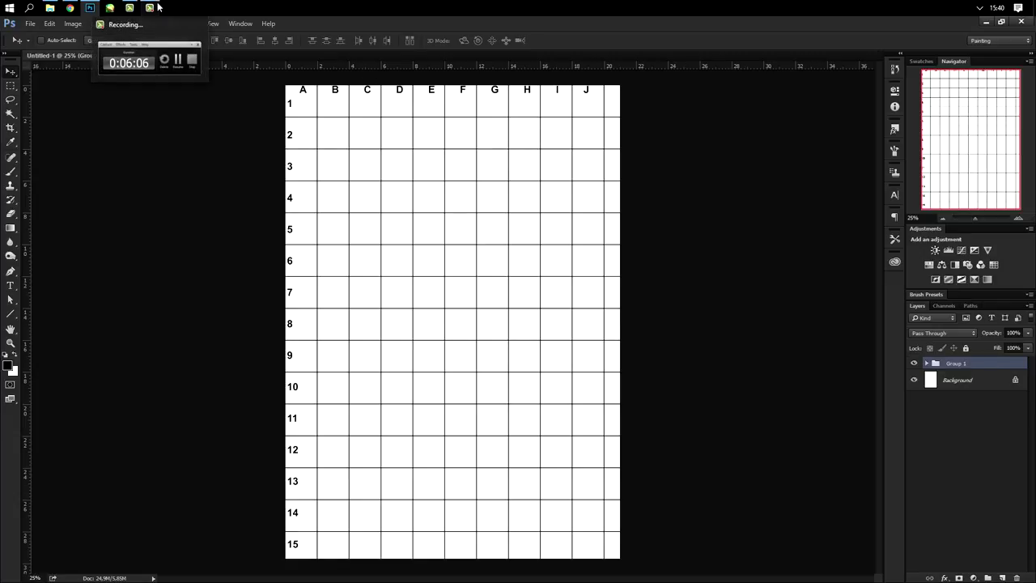
{"action": "left_click", "coordinate": [153, 8]}
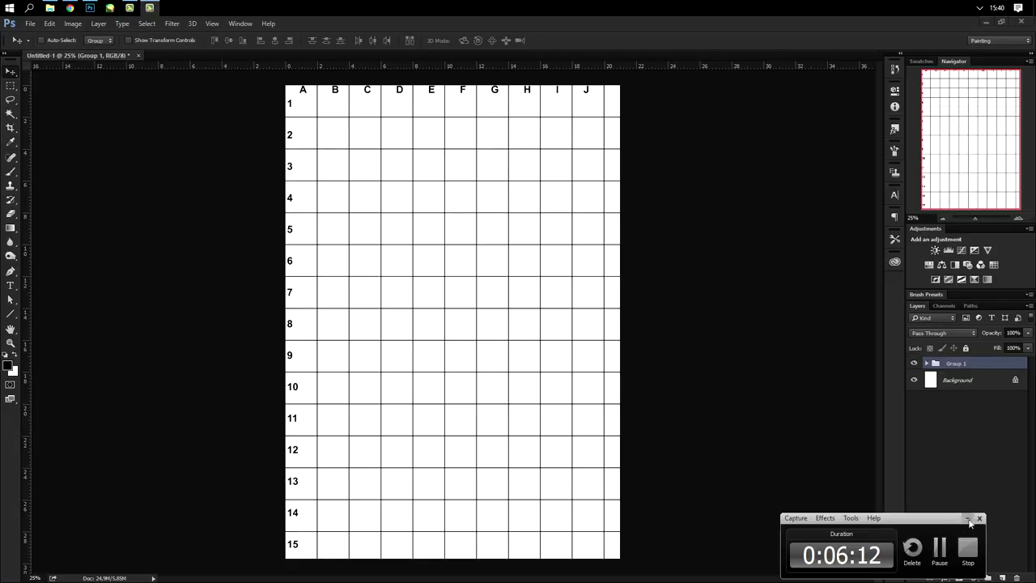
{"action": "left_click", "coordinate": [967, 518]}
Step: Merge Group 1 into a single layer and save the document in Photoshop format as Grid
{"action": "right_click", "coordinate": [980, 369]}
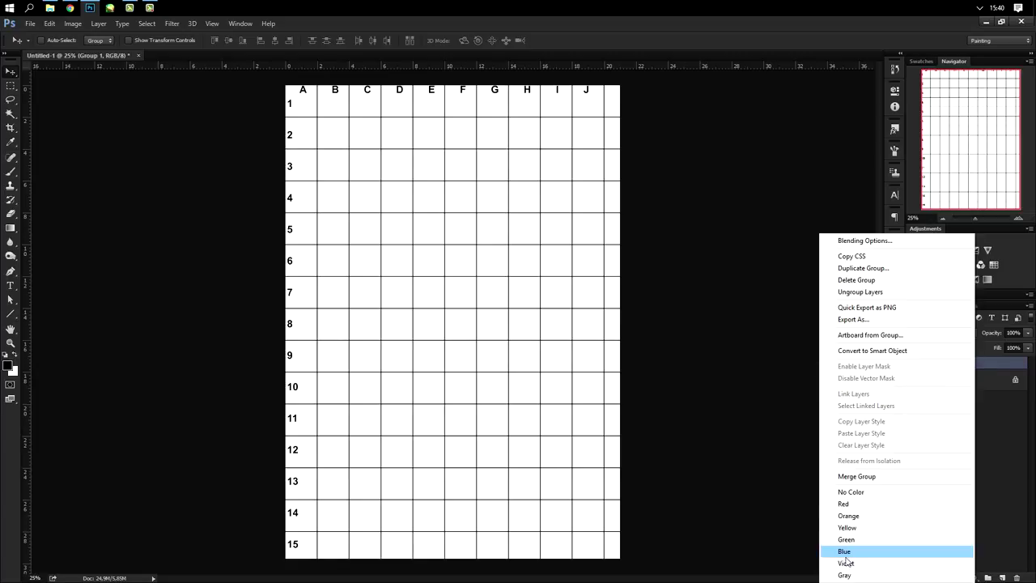
{"action": "left_click", "coordinate": [857, 478]}
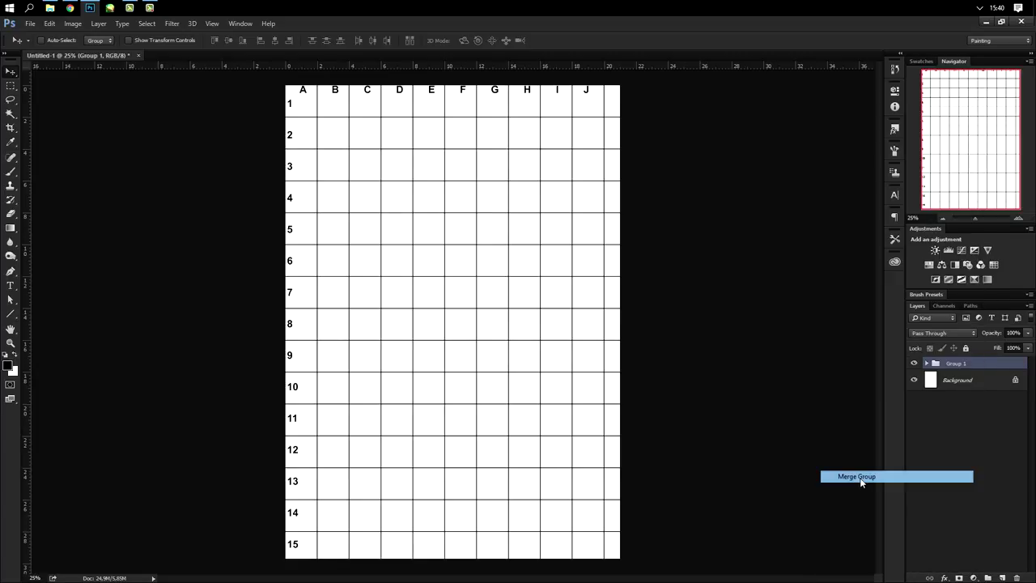
{"action": "left_click", "coordinate": [30, 24]}
{"action": "left_click", "coordinate": [45, 143]}
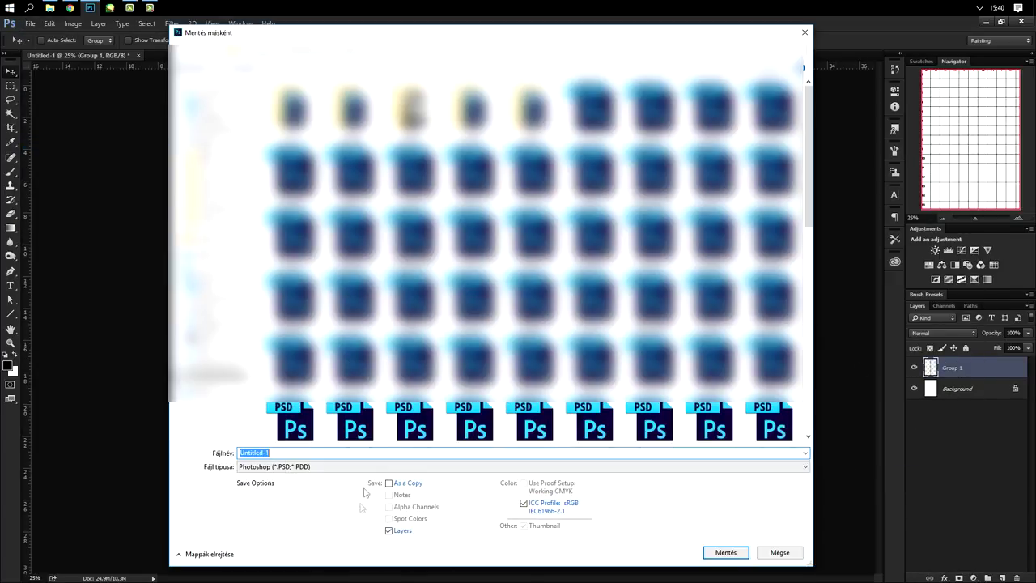
{"action": "type", "text": "Grid"}
{"action": "left_click", "coordinate": [293, 467]}
{"action": "left_click", "coordinate": [293, 469]}
{"action": "key", "text": "Return"}
{"action": "key", "text": "Return"}
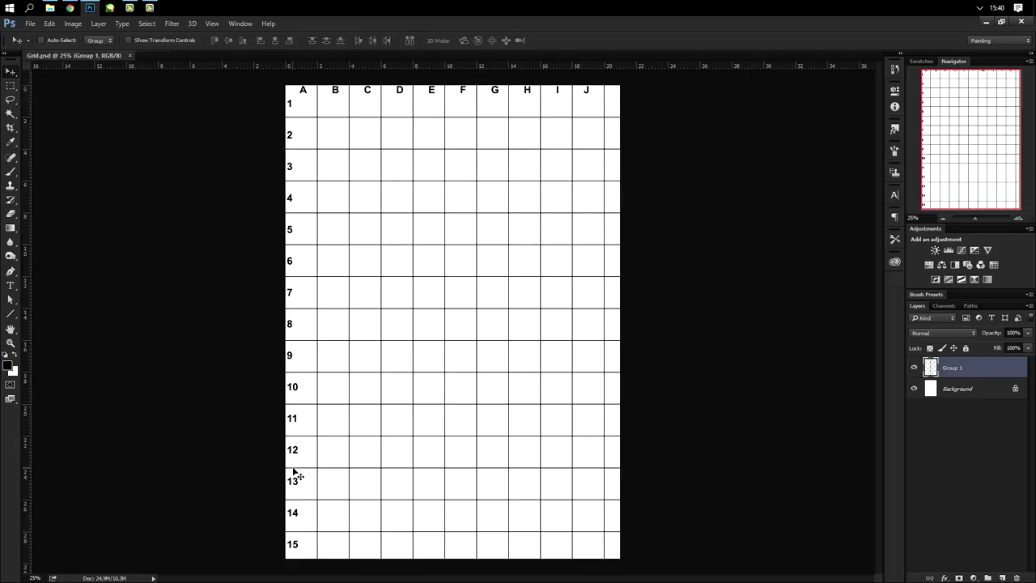
Step: Switch to PaintTool SAI and create a new canvas of 3000 x 4000 pixels at 300 pixel/inch
{"action": "left_click", "coordinate": [110, 8]}
{"action": "key", "text": "ctrl+n"}
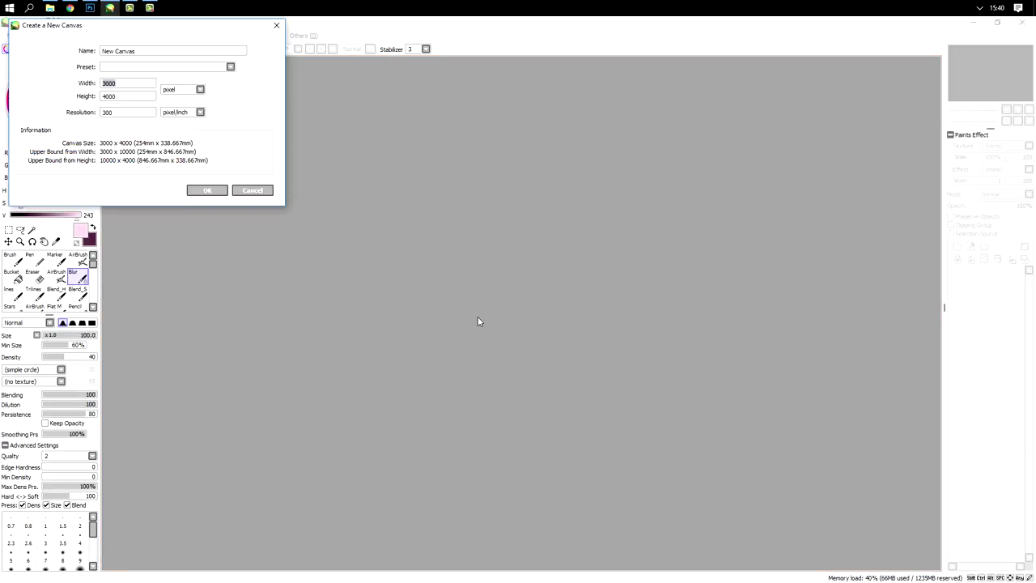
{"action": "key", "text": "Return"}
{"action": "key", "text": "ctrl+t"}
{"action": "key", "text": "Return"}
Step: Open Grid.psd and arrange its window and the new canvas's window side by side
{"action": "key", "text": "ctrl+o"}
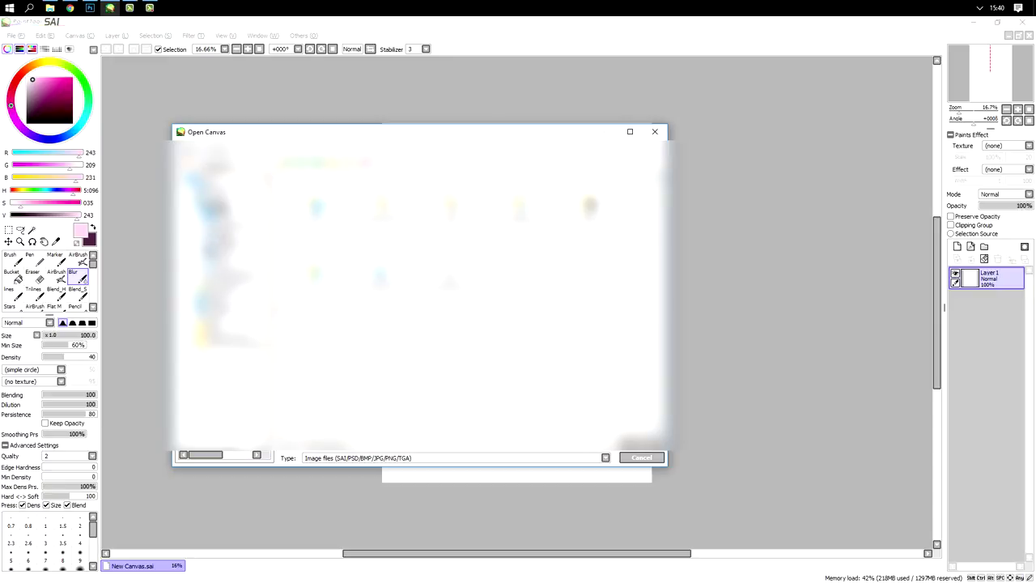
{"action": "double_click", "coordinate": [315, 275]}
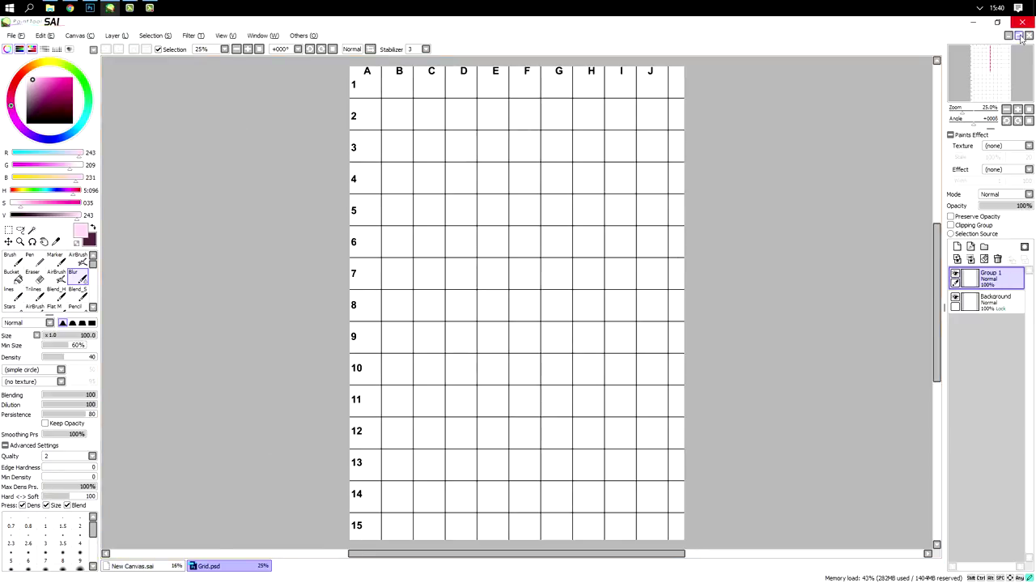
{"action": "left_click", "coordinate": [1018, 35]}
{"action": "left_click_drag", "start_coordinate": [332, 61], "coordinate": [602, 78]}
{"action": "left_click_drag", "start_coordinate": [680, 457], "coordinate": [857, 555]}
{"action": "left_click_drag", "start_coordinate": [731, 78], "coordinate": [810, 67]}
{"action": "left_click_drag", "start_coordinate": [348, 406], "coordinate": [441, 557]}
{"action": "scroll", "coordinate": [271, 312], "scroll_direction": "down", "scroll_amount": 1}
Step: Copy the Group 1 grid layer from Grid.psd onto the new canvas and enlarge it to fill the page
{"action": "left_click_drag", "start_coordinate": [988, 278], "coordinate": [680, 271]}
{"action": "key", "text": "ctrl+t"}
{"action": "left_click_drag", "start_coordinate": [816, 460], "coordinate": [861, 508]}
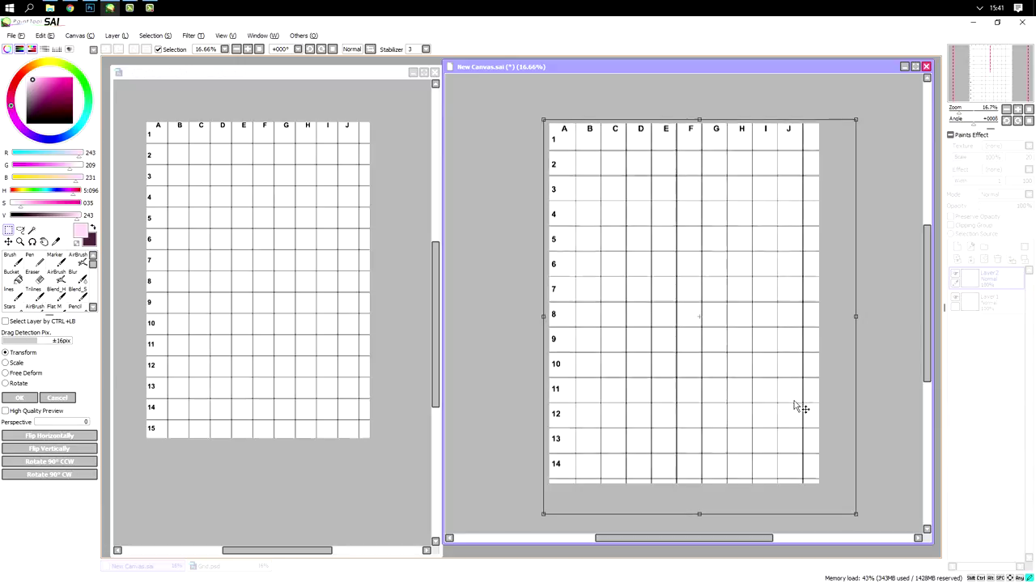
{"action": "key", "text": "Return"}
Step: Open the "Very Good" portrait JPG, copy the whole picture and close its window
{"action": "key", "text": "ctrl+o"}
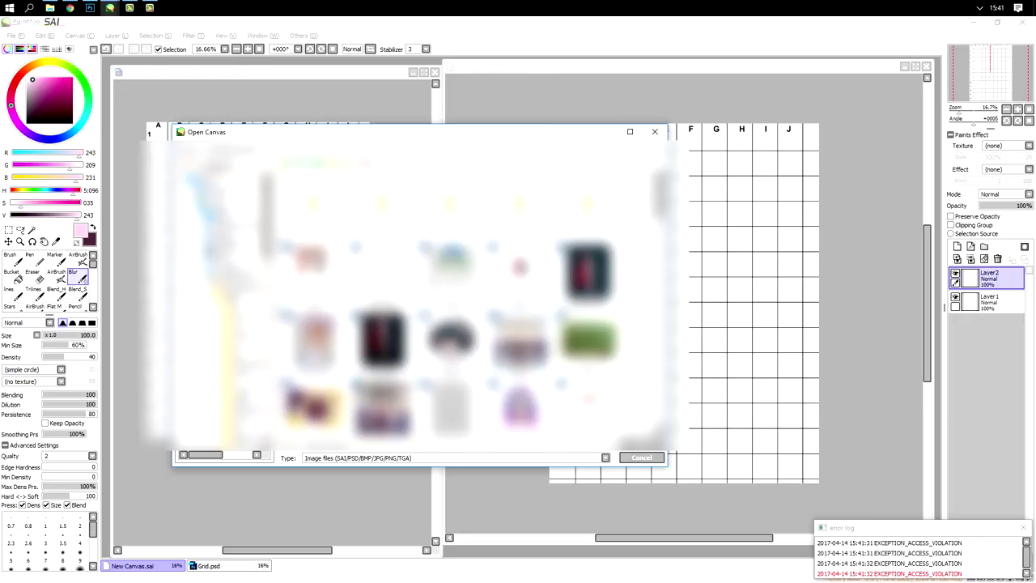
{"action": "scroll", "coordinate": [441, 324], "scroll_direction": "down", "scroll_amount": 3}
{"action": "double_click", "coordinate": [381, 342]}
{"action": "key", "text": "ctrl+a"}
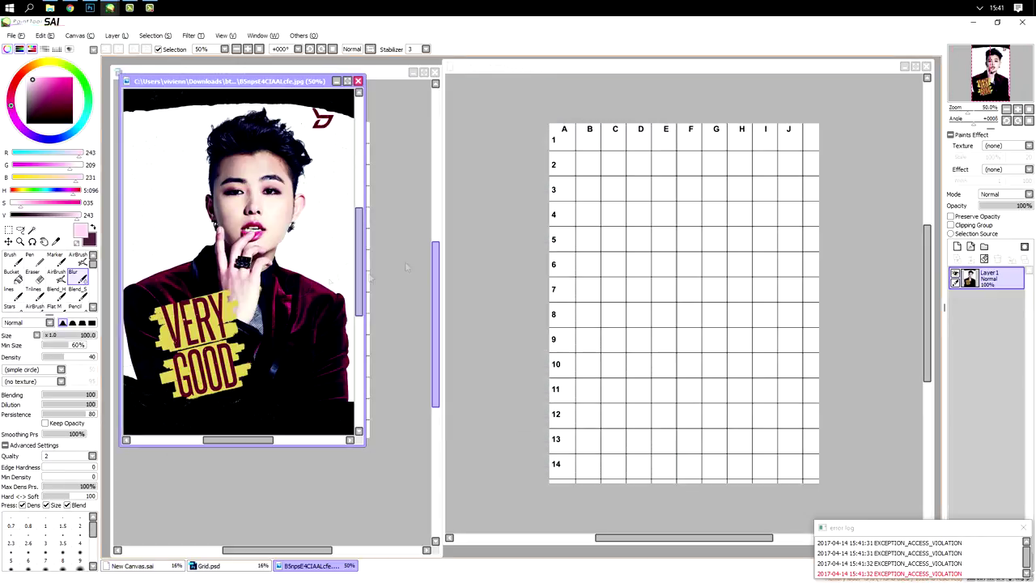
{"action": "key", "text": "ctrl+c"}
{"action": "key", "text": "ctrl+w"}
Step: Paste the portrait into Grid.psd, place its layer beneath the grid, and scale and position it so the face fills the page
{"action": "left_click", "coordinate": [275, 72]}
{"action": "key", "text": "ctrl+v"}
{"action": "left_click_drag", "start_coordinate": [988, 277], "coordinate": [989, 302]}
{"action": "key", "text": "ctrl+t"}
{"action": "left_click_drag", "start_coordinate": [225, 238], "coordinate": [429, 528]}
{"action": "left_click_drag", "start_coordinate": [348, 393], "coordinate": [313, 368]}
{"action": "left_click_drag", "start_coordinate": [393, 507], "coordinate": [412, 537]}
{"action": "left_click_drag", "start_coordinate": [351, 409], "coordinate": [341, 407]}
{"action": "key", "text": "Return"}
Step: Add a layer clipped to Group 1 and bucket-fill it with pink (R 255, G 1, B 105) to recolour the grid lines
{"action": "left_click", "coordinate": [991, 277]}
{"action": "left_click", "coordinate": [956, 246]}
{"action": "left_click", "coordinate": [951, 225]}
{"action": "left_click", "coordinate": [72, 78]}
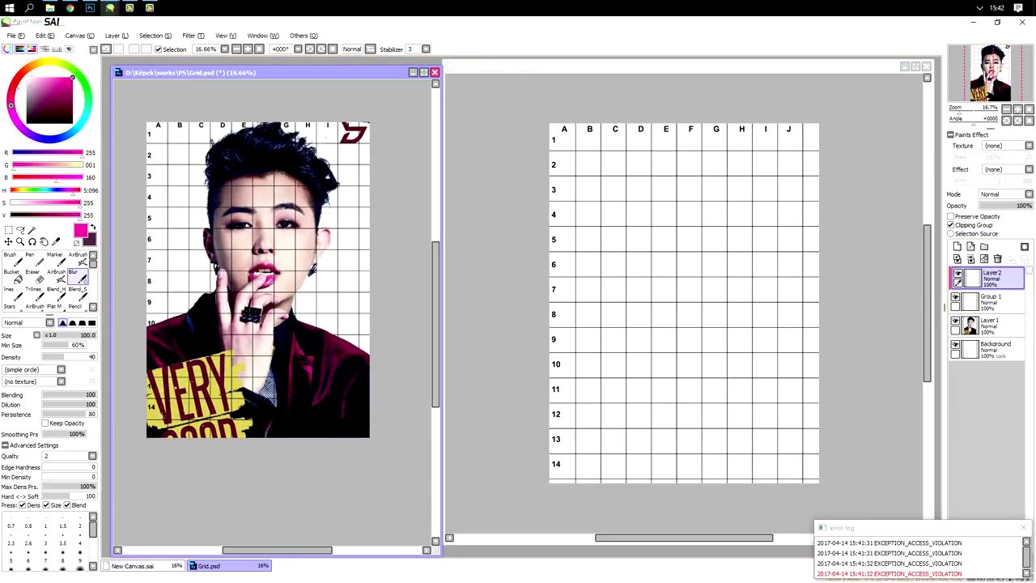
{"action": "left_click", "coordinate": [11, 97]}
{"action": "left_click", "coordinate": [13, 276]}
{"action": "left_click", "coordinate": [330, 260]}
Step: Lower the new canvas's grid layer to 45% opacity, add an empty layer above it and dismiss the error log
{"action": "scroll", "coordinate": [387, 137], "scroll_direction": "up", "scroll_amount": 1}
{"action": "left_click", "coordinate": [700, 169]}
{"action": "scroll", "coordinate": [701, 169], "scroll_direction": "up", "scroll_amount": 1}
{"action": "left_click", "coordinate": [1004, 206]}
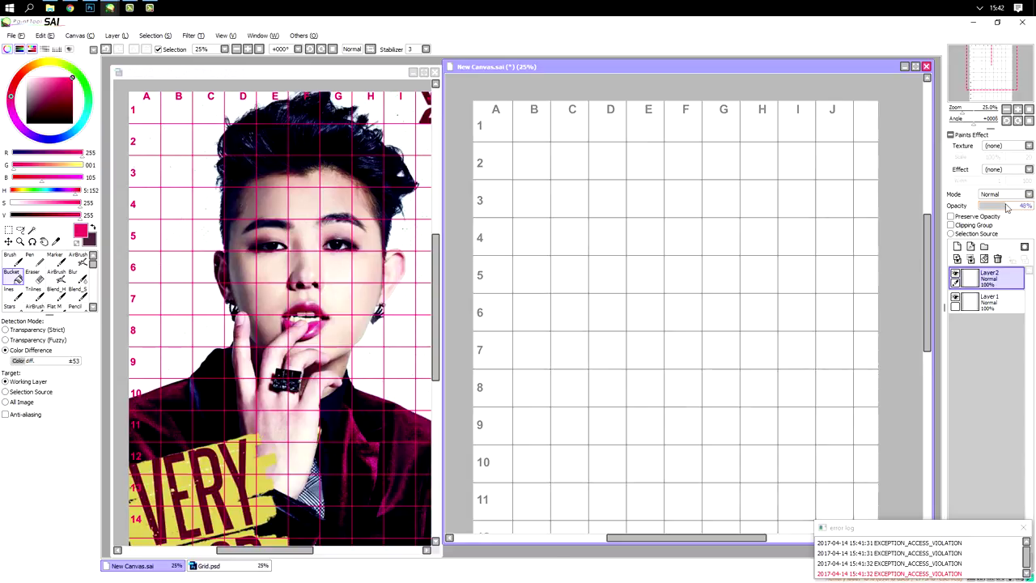
{"action": "left_click", "coordinate": [956, 246]}
{"action": "left_click", "coordinate": [1022, 527]}
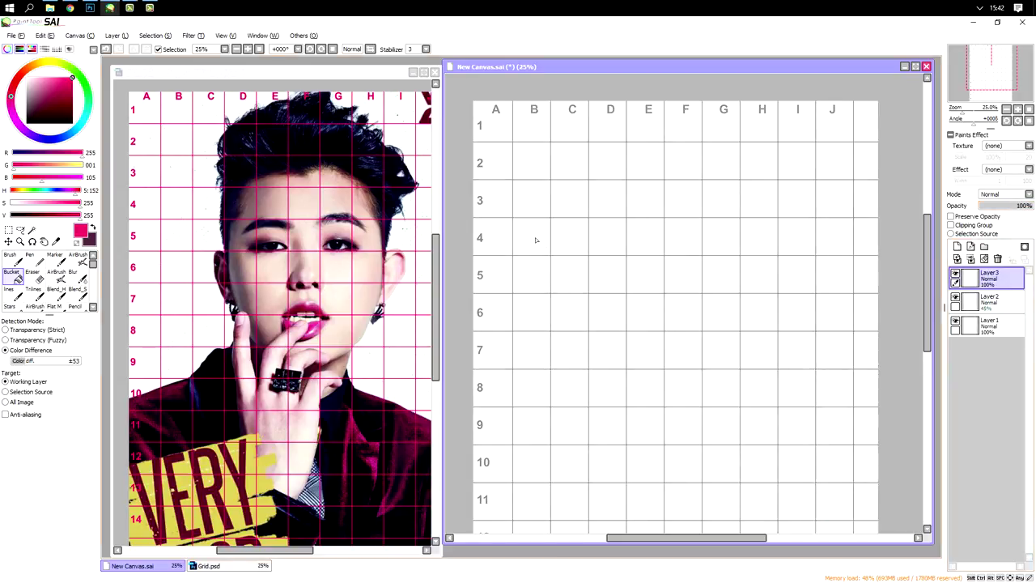
Step: Sketch the eyebrows, eyes and nose in columns D to H, rows 5 to 7, using the Marker in dark purple
{"action": "left_click", "coordinate": [93, 228]}
{"action": "left_click", "coordinate": [56, 259]}
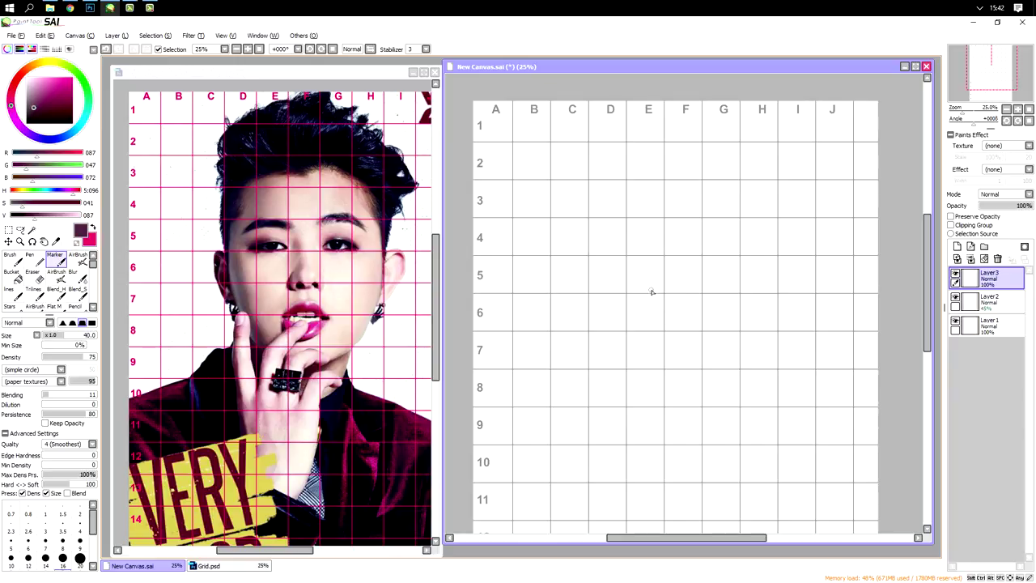
{"action": "mouse_move", "coordinate": [642, 296]}
{"action": "left_mouse_down"}
{"action": "mouse_move", "coordinate": [624, 291]}
{"action": "mouse_move", "coordinate": [660, 288]}
{"action": "mouse_move", "coordinate": [649, 289]}
{"action": "left_mouse_up"}
{"action": "mouse_move", "coordinate": [605, 269]}
{"action": "left_mouse_down"}
{"action": "mouse_move", "coordinate": [742, 256]}
{"action": "mouse_move", "coordinate": [733, 258]}
{"action": "left_mouse_up"}
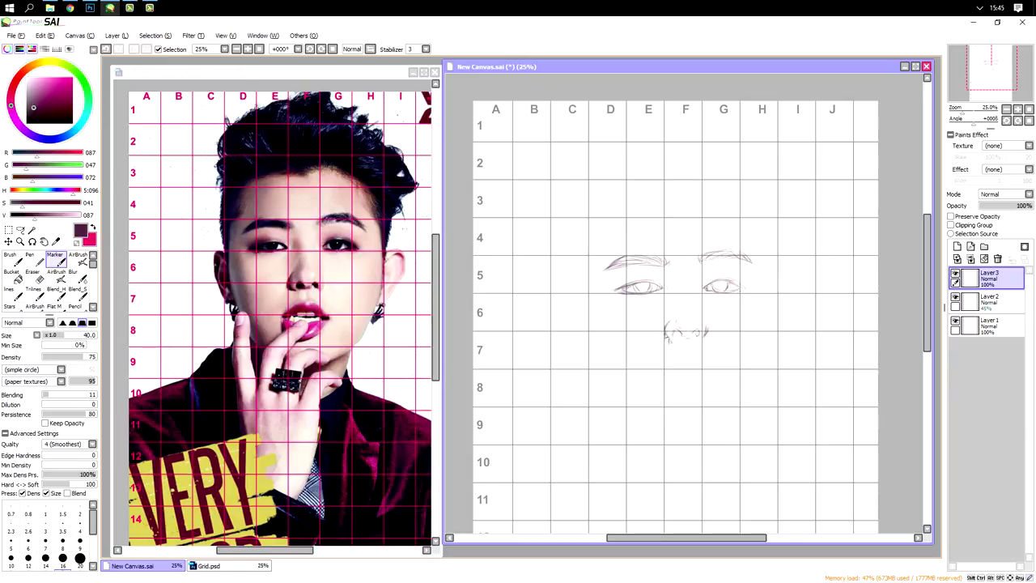
Step: Sketch the mouth and the fingers touching the lips below the nose, following the reference grid
{"action": "left_click_drag", "start_coordinate": [689, 376], "coordinate": [711, 373]}
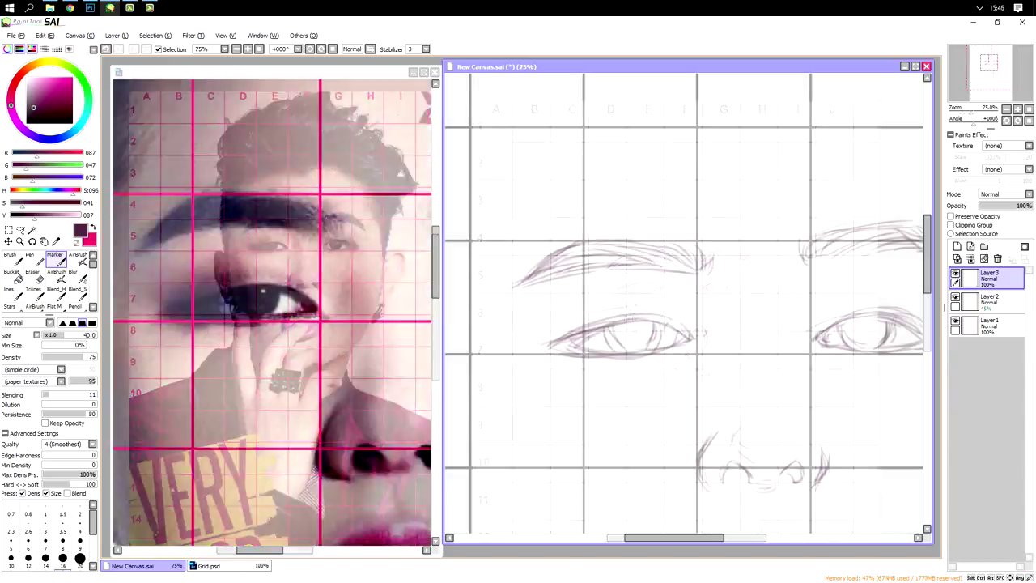
{"action": "mouse_move", "coordinate": [584, 350]}
{"action": "left_mouse_down"}
{"action": "mouse_move", "coordinate": [646, 356]}
{"action": "mouse_move", "coordinate": [687, 343]}
{"action": "mouse_move", "coordinate": [639, 322]}
{"action": "mouse_move", "coordinate": [584, 338]}
{"action": "mouse_move", "coordinate": [689, 335]}
{"action": "mouse_move", "coordinate": [624, 322]}
{"action": "mouse_move", "coordinate": [649, 347]}
{"action": "mouse_move", "coordinate": [550, 347]}
{"action": "left_mouse_up"}
{"action": "left_click_drag", "start_coordinate": [640, 326], "coordinate": [623, 346]}
{"action": "mouse_move", "coordinate": [685, 340]}
{"action": "left_mouse_down"}
{"action": "mouse_move", "coordinate": [614, 358]}
{"action": "mouse_move", "coordinate": [571, 352]}
{"action": "left_mouse_up"}
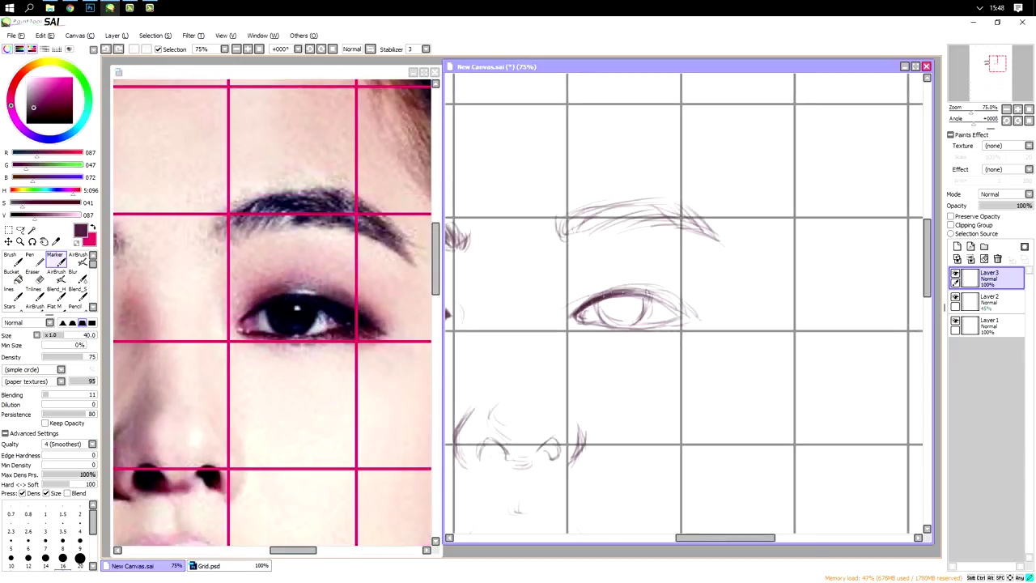
Step: Darken and detail both eyes and eyebrows with Marker strokes, and switch to the Eraser
{"action": "mouse_move", "coordinate": [585, 310]}
{"action": "left_mouse_down"}
{"action": "mouse_move", "coordinate": [671, 290]}
{"action": "mouse_move", "coordinate": [700, 322]}
{"action": "mouse_move", "coordinate": [574, 322]}
{"action": "mouse_move", "coordinate": [619, 330]}
{"action": "mouse_move", "coordinate": [645, 284]}
{"action": "left_mouse_up"}
{"action": "mouse_move", "coordinate": [612, 327]}
{"action": "left_mouse_down"}
{"action": "mouse_move", "coordinate": [684, 299]}
{"action": "mouse_move", "coordinate": [671, 304]}
{"action": "mouse_move", "coordinate": [689, 318]}
{"action": "mouse_move", "coordinate": [632, 328]}
{"action": "left_mouse_up"}
{"action": "mouse_move", "coordinate": [559, 235]}
{"action": "left_mouse_down"}
{"action": "mouse_move", "coordinate": [611, 203]}
{"action": "mouse_move", "coordinate": [725, 246]}
{"action": "left_mouse_up"}
{"action": "left_click_drag", "start_coordinate": [656, 224], "coordinate": [733, 251]}
{"action": "key", "text": "e"}
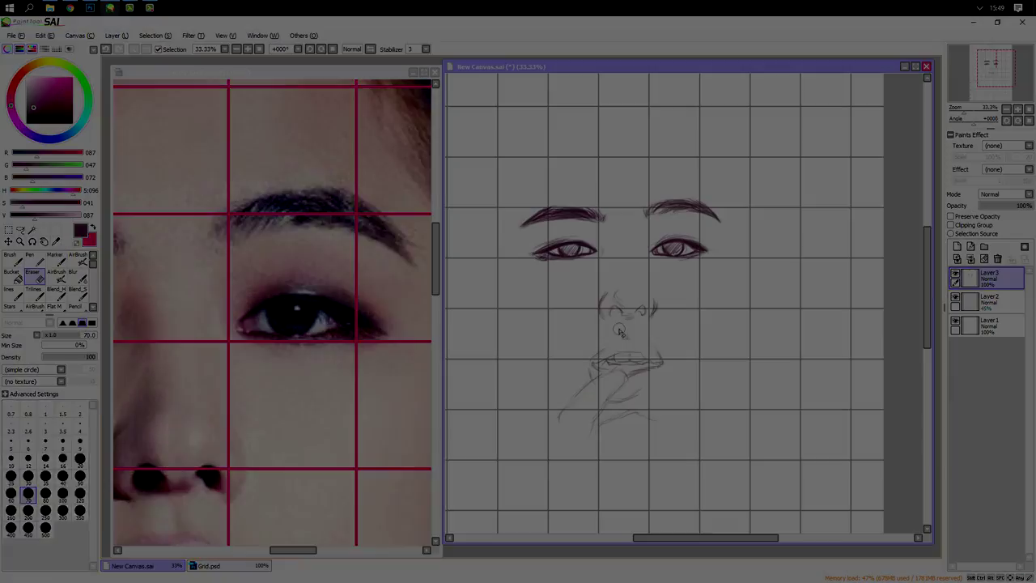